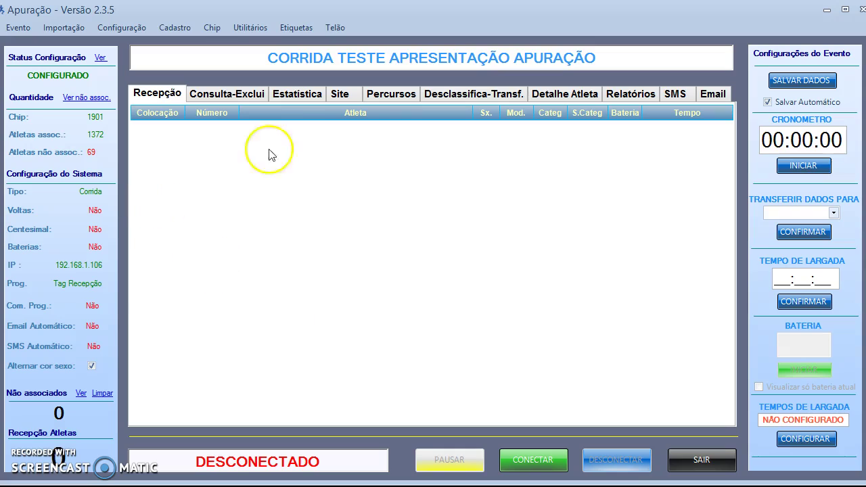
- Open the label generation window and view the specifications of label models A4249, 6180 and A4360
left_click(296, 27)
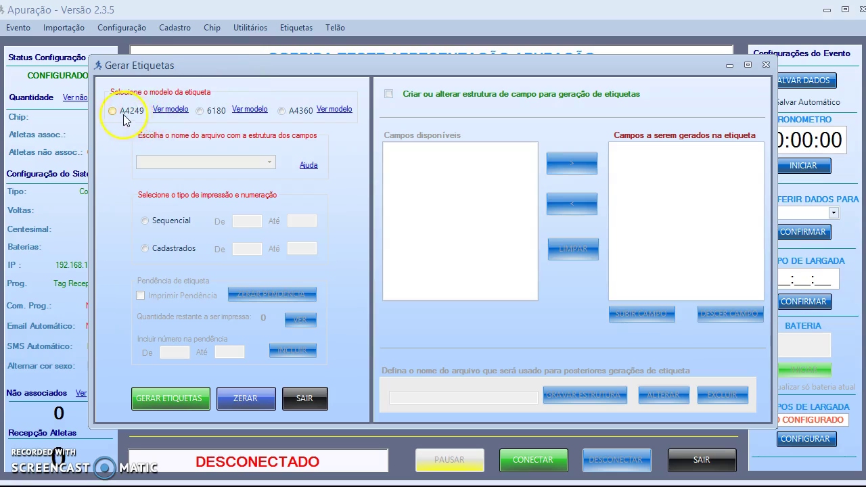
left_click(160, 114)
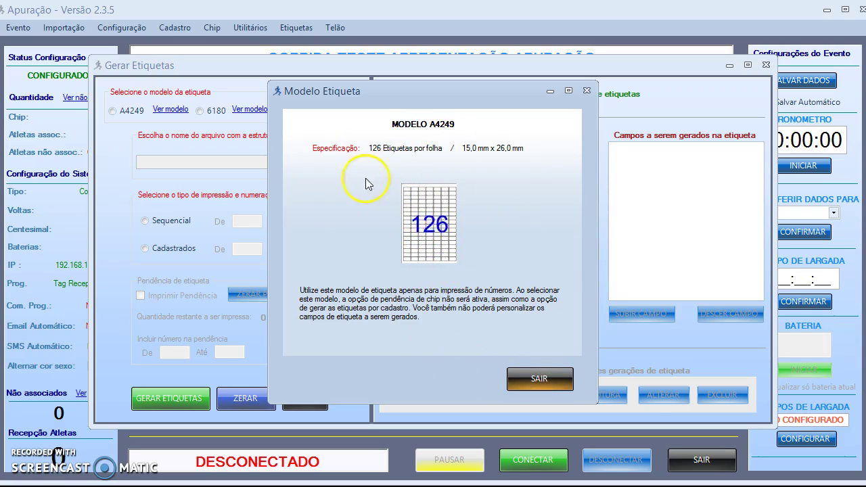
left_click(528, 377)
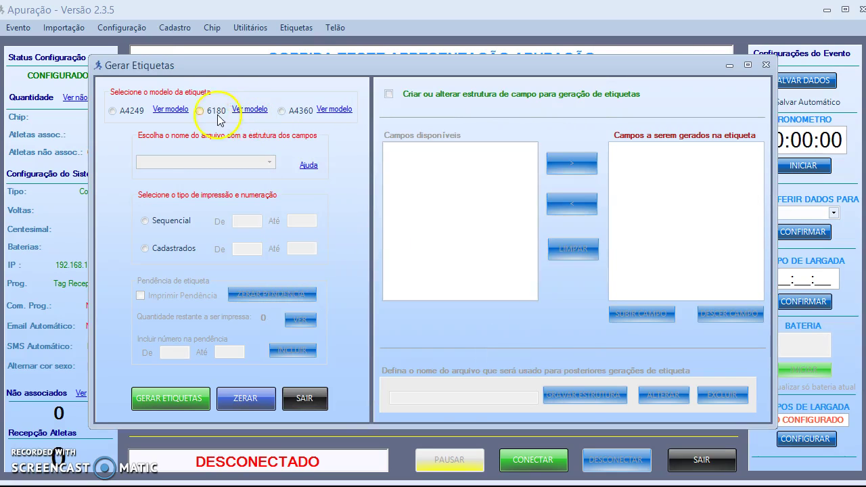
left_click(248, 109)
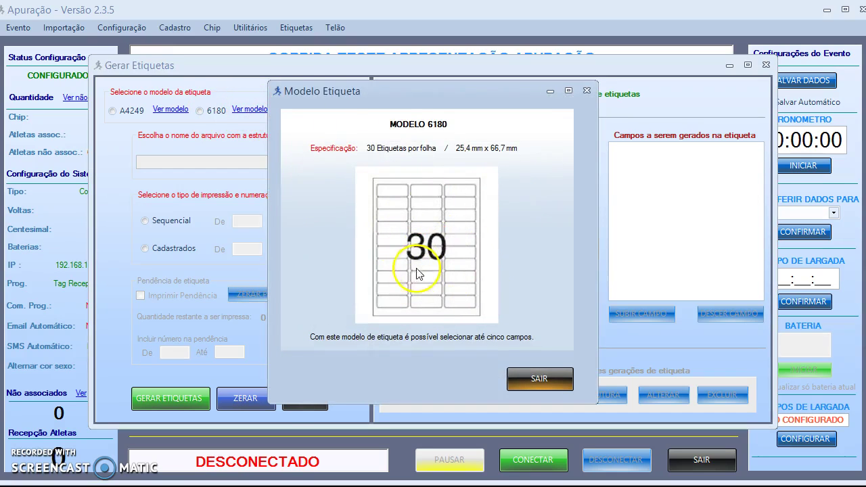
left_click(540, 379)
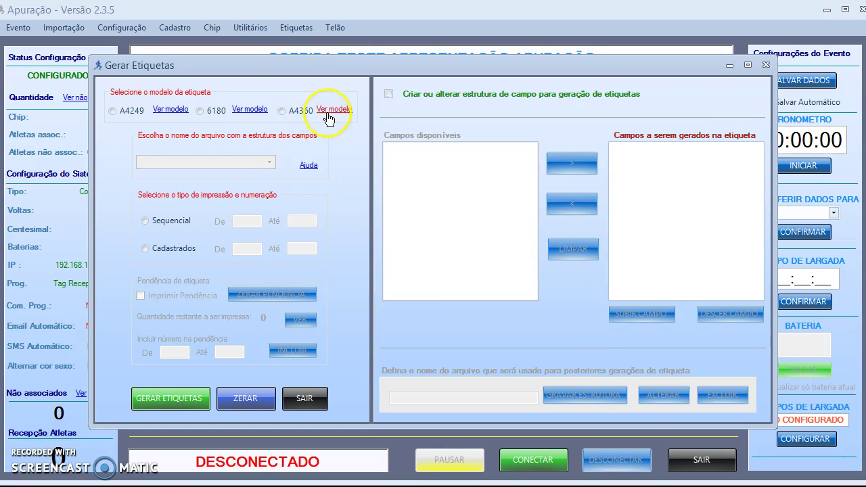
left_click(330, 116)
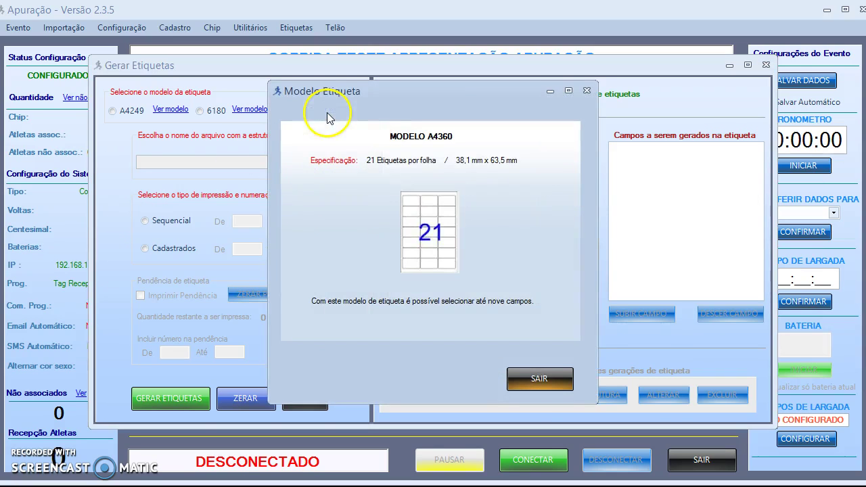
left_click(539, 379)
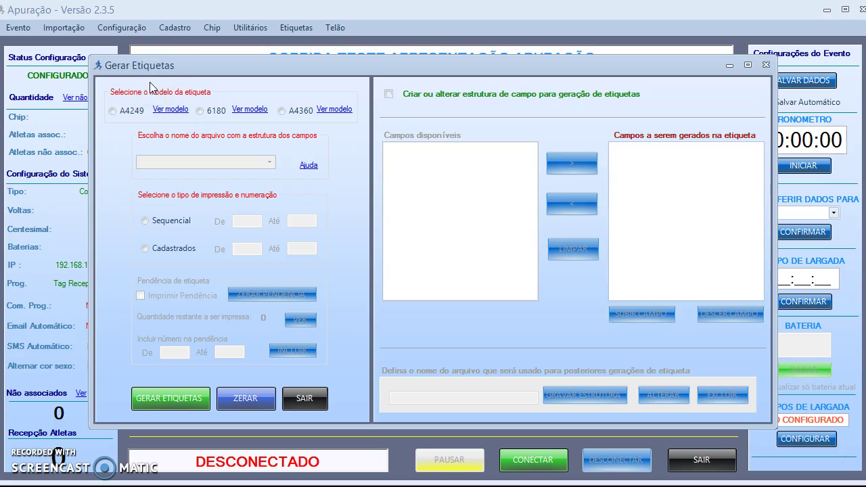
- Generate sequential labels from 1 to 1000 with model A4249 and maximize the print preview
left_click(113, 112)
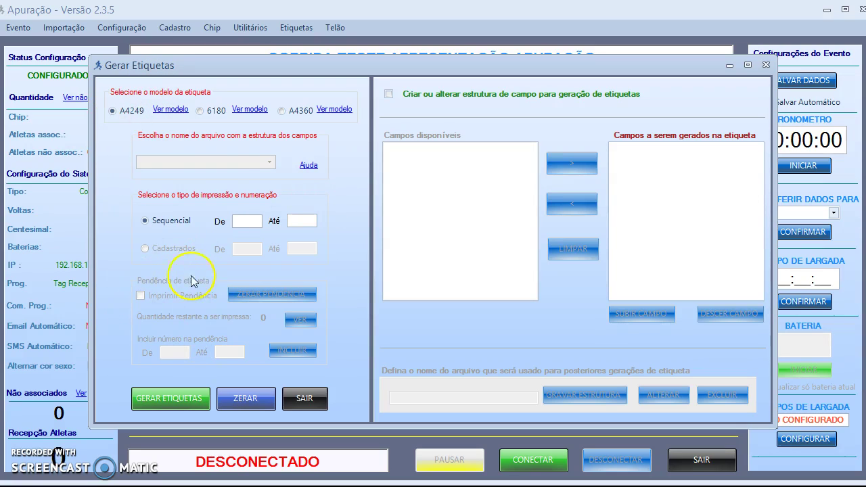
left_click(243, 220)
left_click(297, 221)
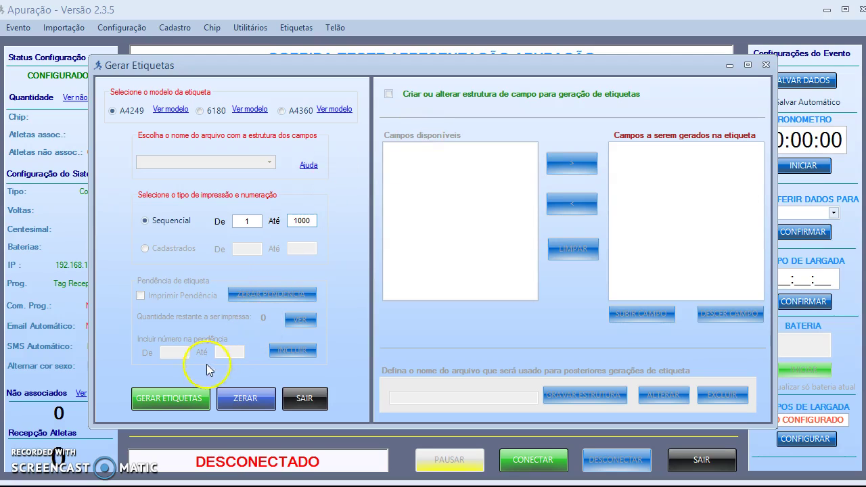
left_click(175, 389)
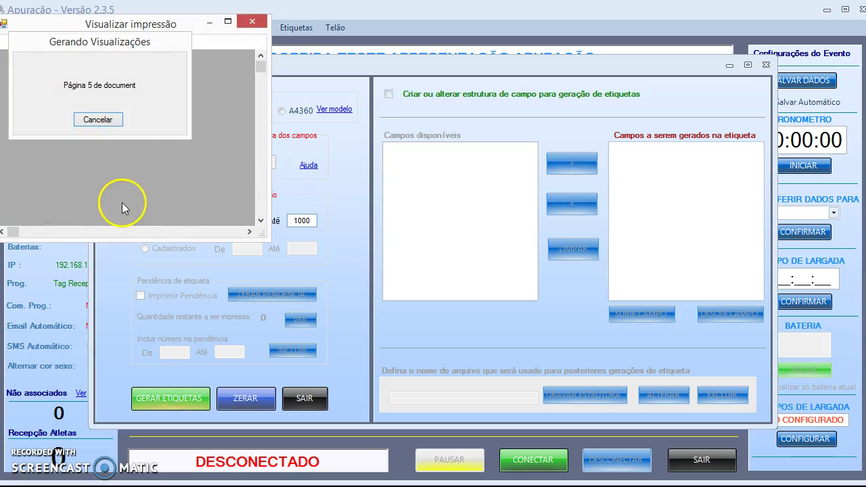
left_click(112, 122)
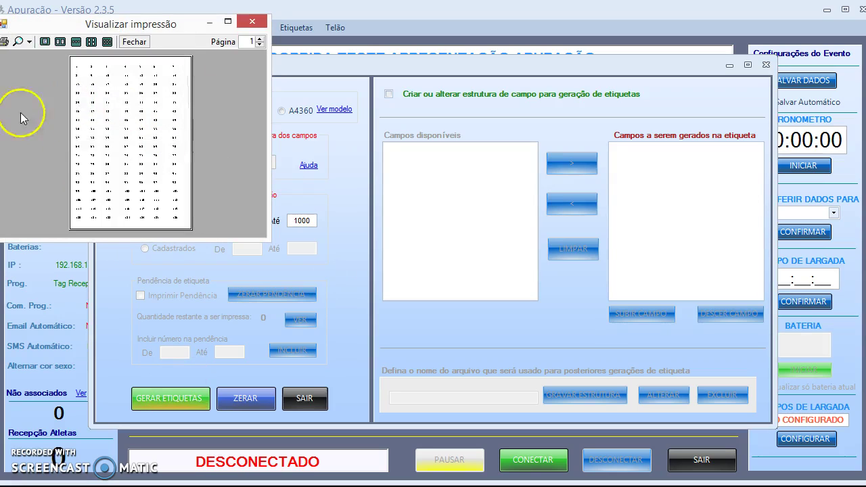
left_click(229, 22)
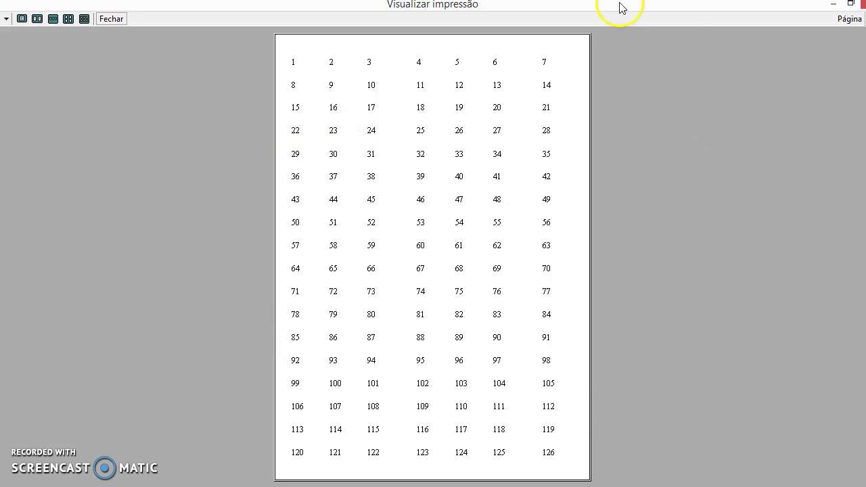
- Page through the A4249 number labels to the last page of the preview and close it
left_click(865, 19)
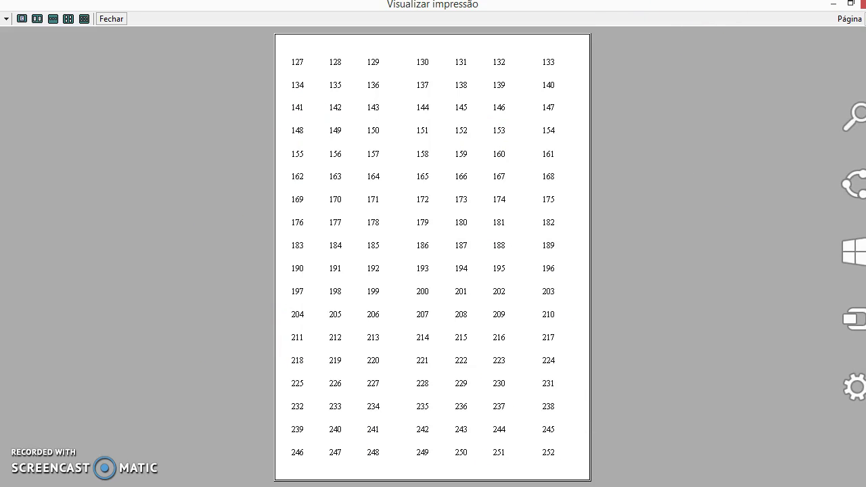
left_click(865, 19)
left_click(865, 19)
left_click(865, 19)
left_click(865, 19)
left_click(865, 19)
left_click(865, 19)
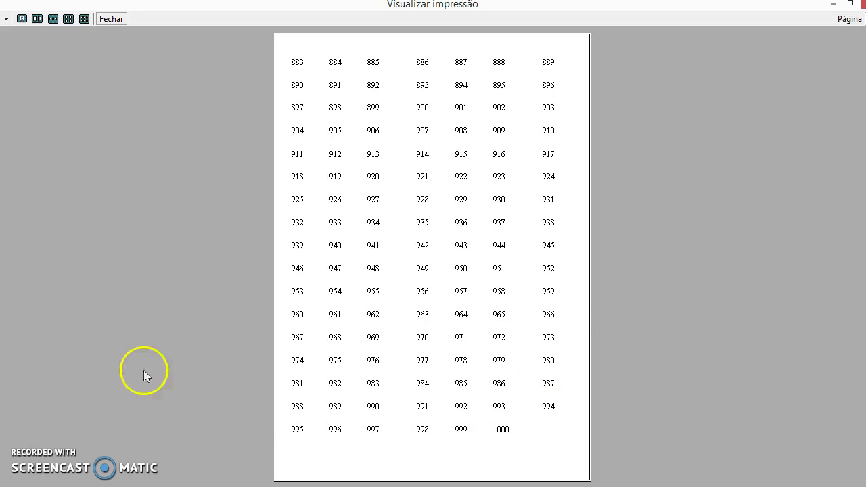
left_click(111, 20)
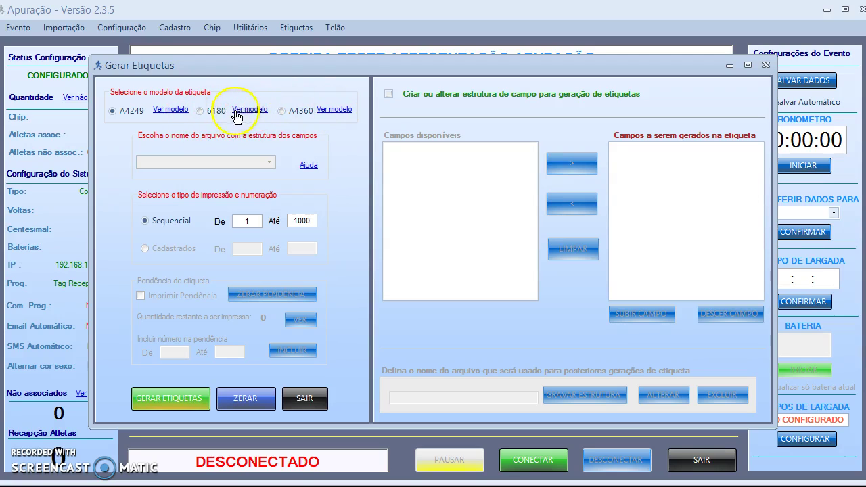
- Generate sequential labels from 1 to 500 with model 6180 and the Padrão field structure
left_click(209, 112)
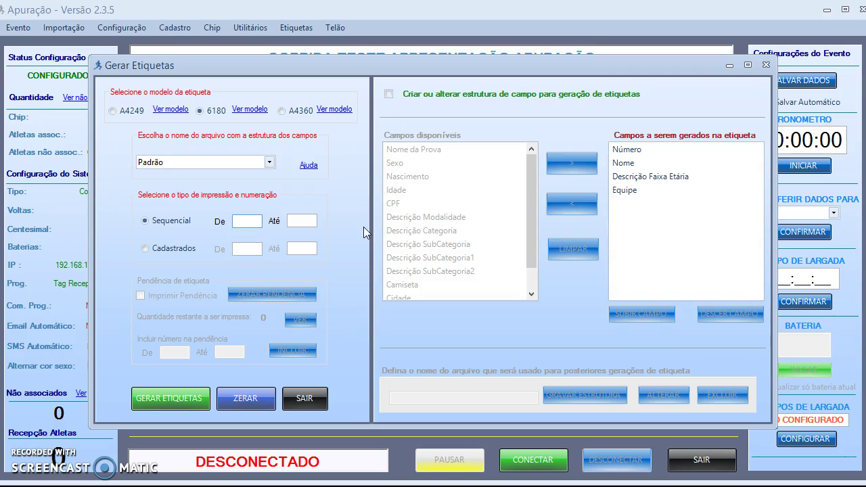
left_click(247, 220)
type("1")
left_click(300, 221)
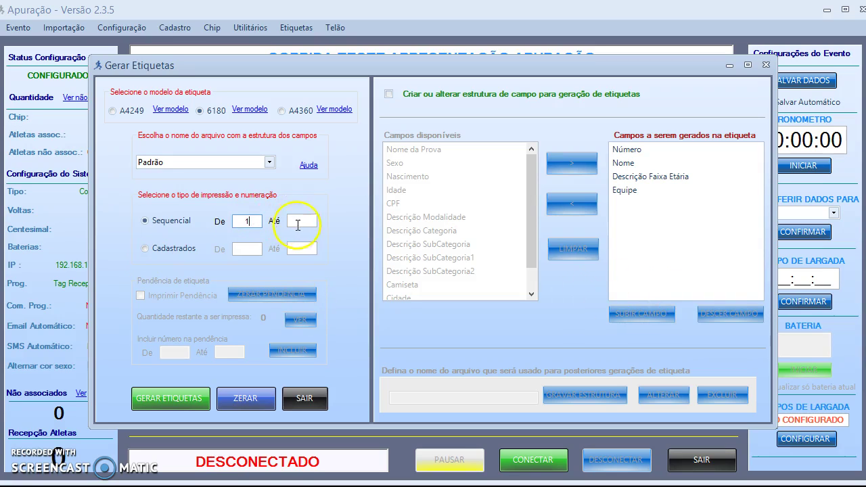
type("500")
left_click(191, 401)
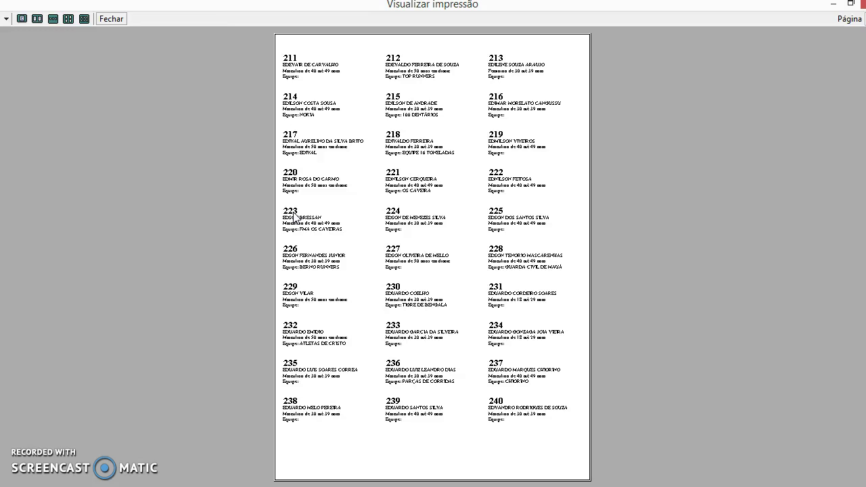
- Enlarge the label preview to 150% and examine the number, name, age group and team on the current page
left_click(5, 19)
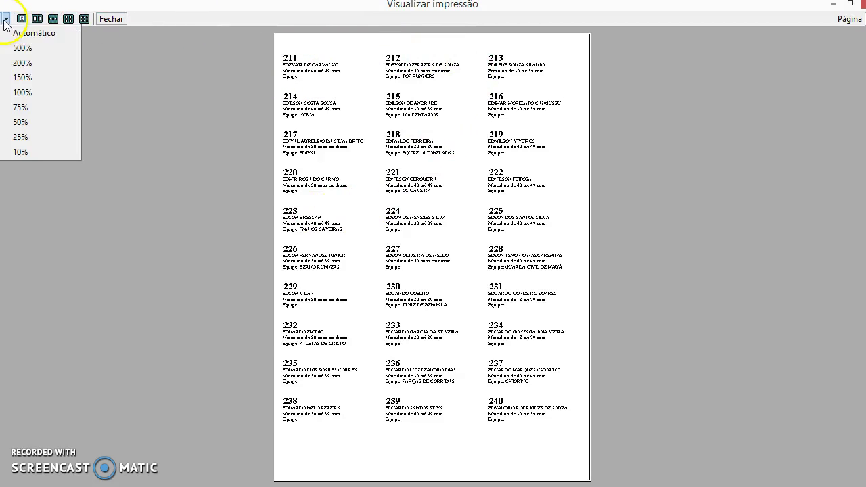
left_click(20, 77)
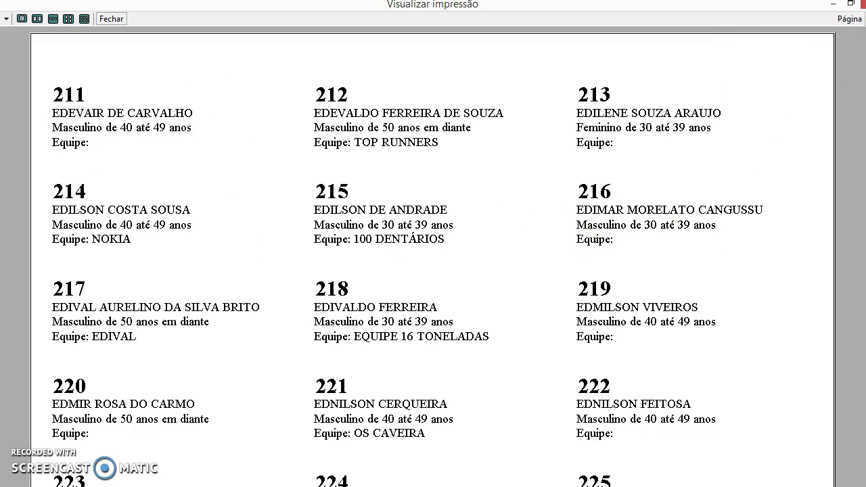
scroll(433, 257, "down", 6)
scroll(433, 258, "down", 5)
scroll(434, 257, "down", 5)
scroll(433, 257, "up", 8)
scroll(434, 258, "up", 3)
scroll(433, 257, "down", 12)
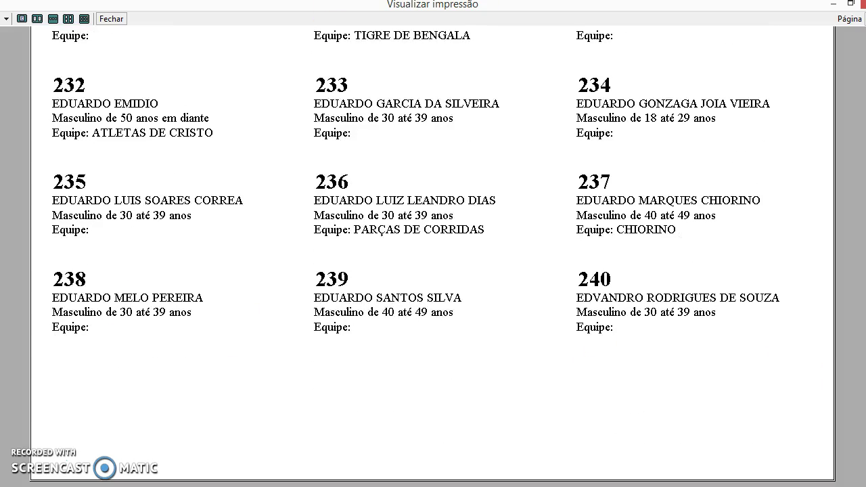
- Check the labels on the first preview page, close the preview and answer Não to whether printing succeeded
key("Page_Up")
key("Page_Up")
key("Page_Up")
key("Page_Up")
key("Page_Up")
key("Page_Up")
key("Page_Up")
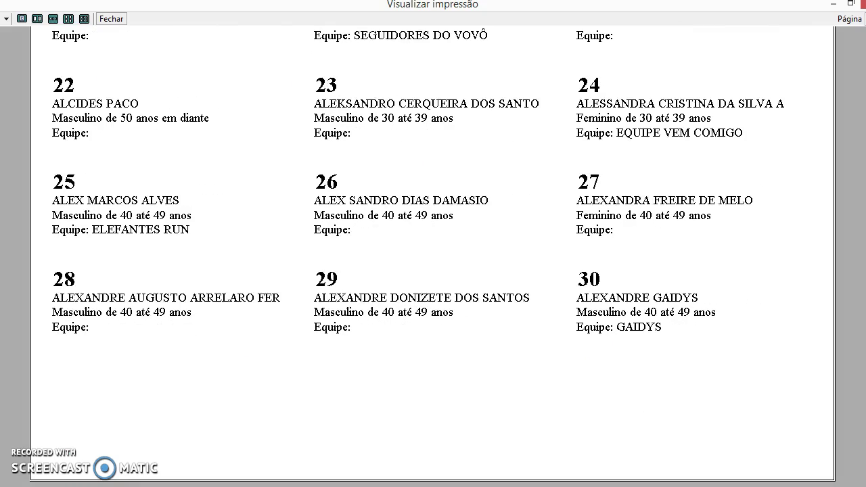
scroll(359, 175, "up", 10)
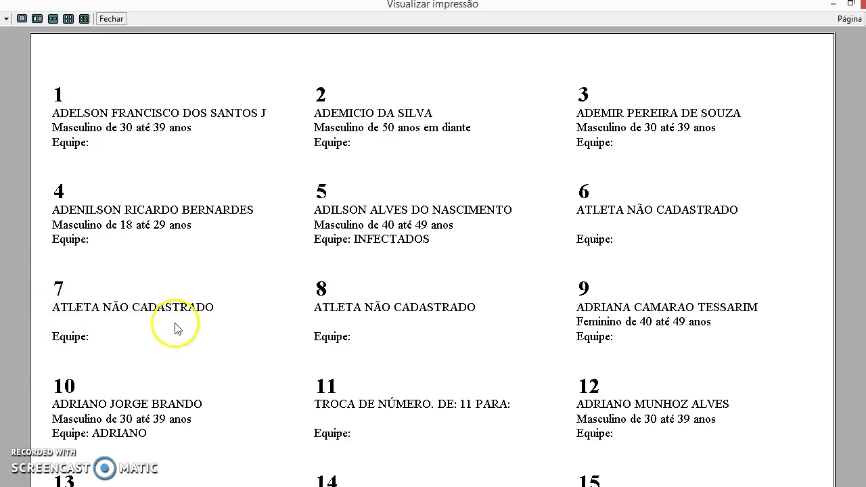
left_click(108, 20)
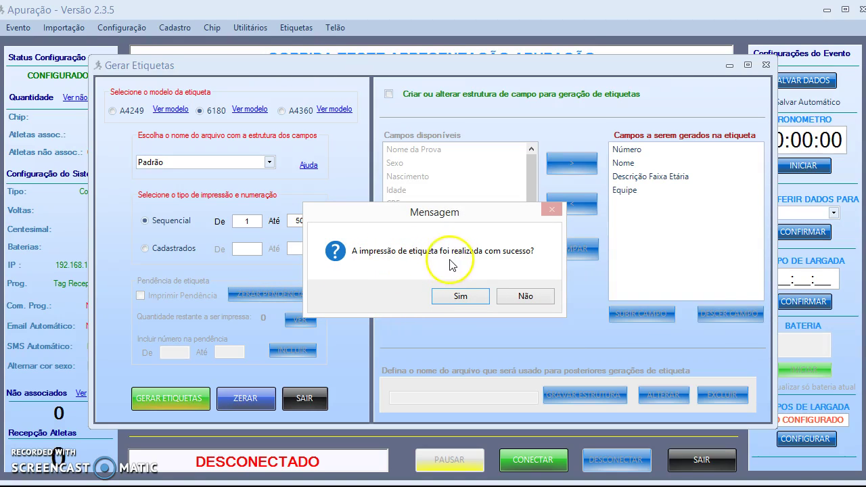
left_click(525, 297)
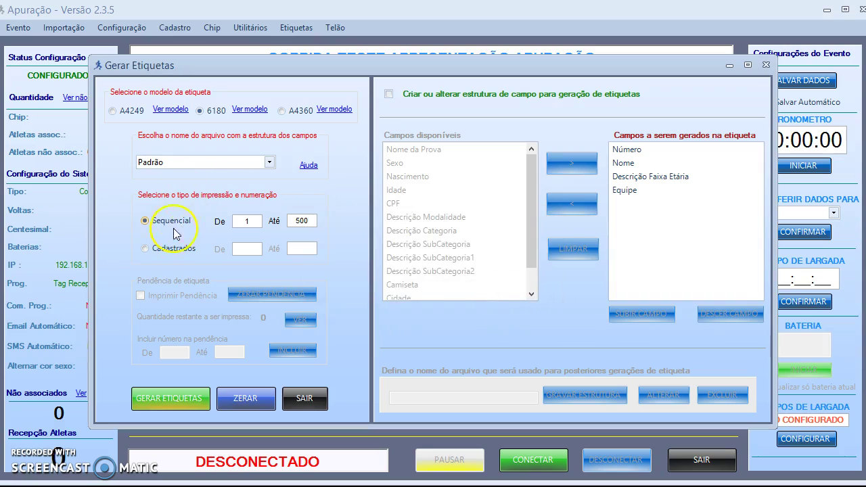
- Generate 6180 labels only for registered athletes from 1 to 500, close the preview and confirm that printing succeeded
left_click(174, 249)
left_click(242, 250)
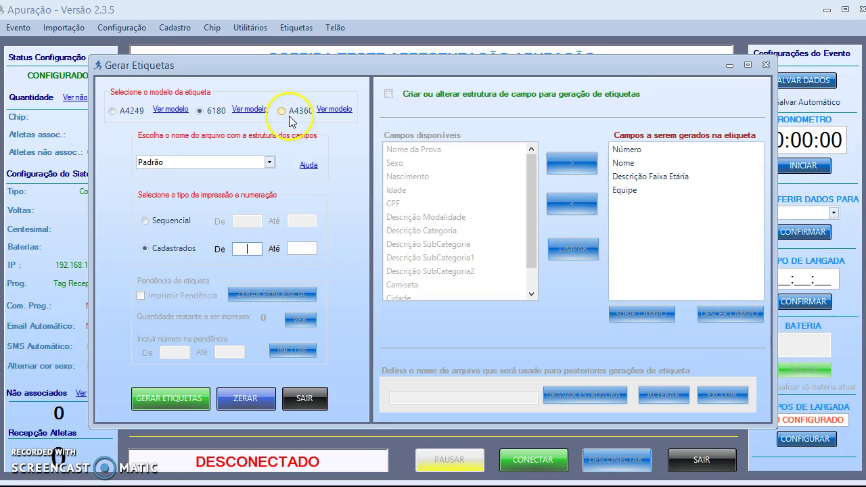
left_click(311, 250)
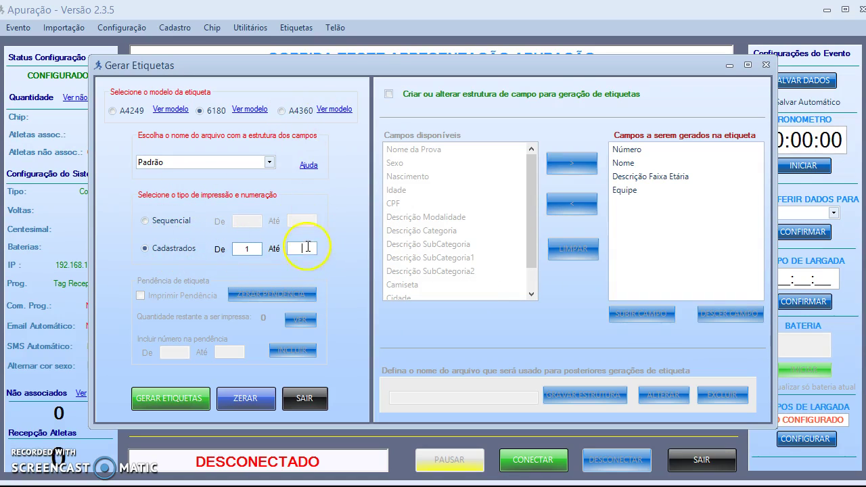
left_click(186, 399)
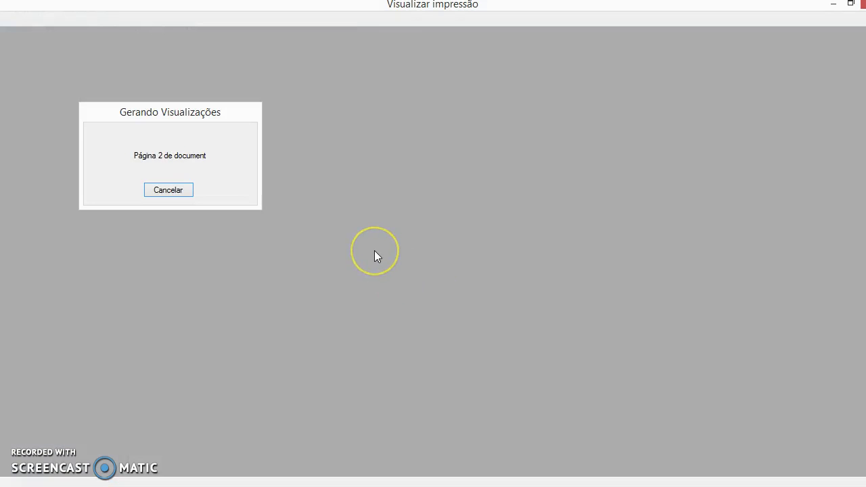
left_click(360, 241)
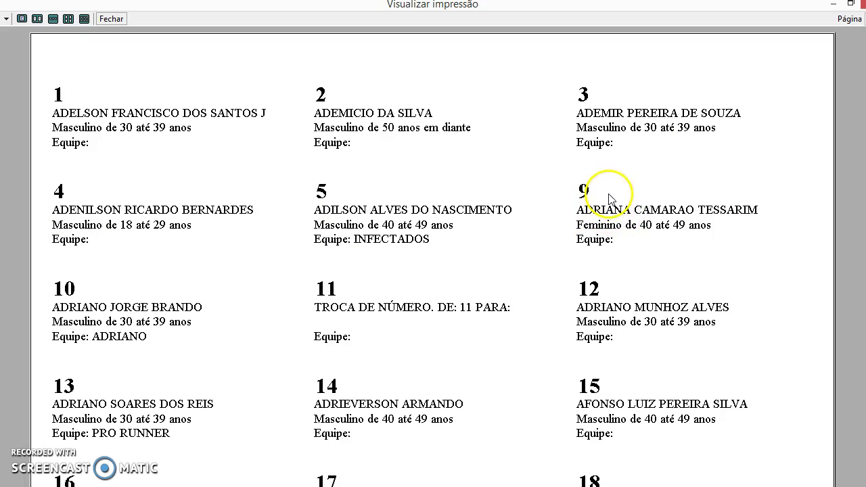
left_click(110, 19)
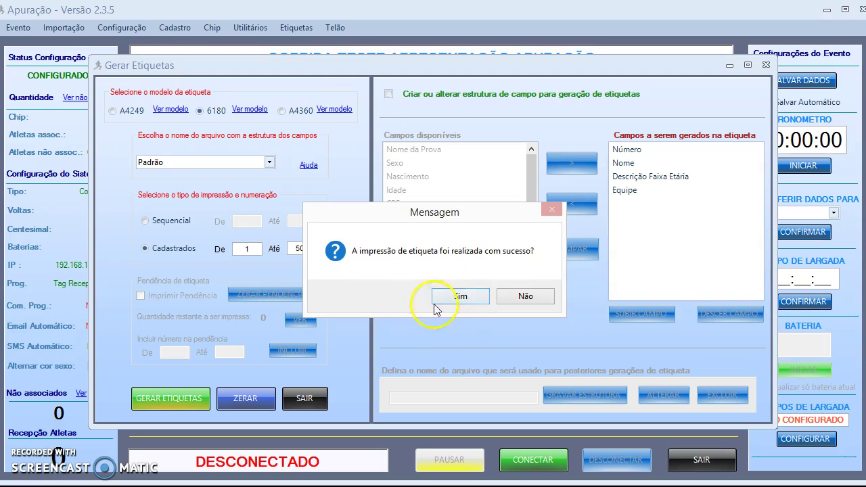
left_click(464, 298)
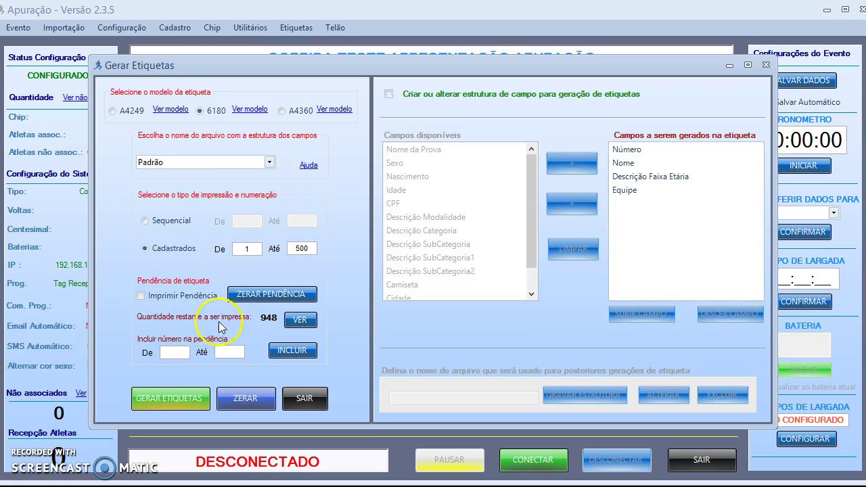
- View the list of athletes whose labels are still pending and close it
left_click(300, 319)
mouse_move(569, 161)
left_mouse_down()
mouse_move(570, 202)
mouse_move(572, 150)
left_mouse_up()
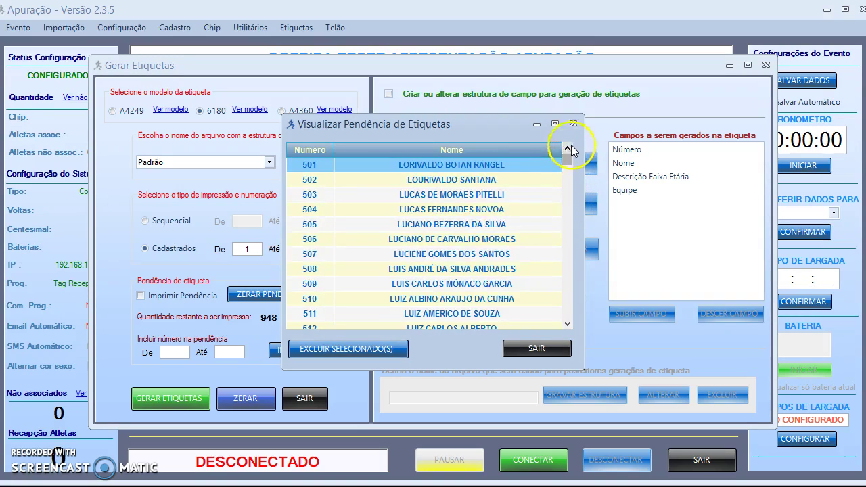
left_click(520, 348)
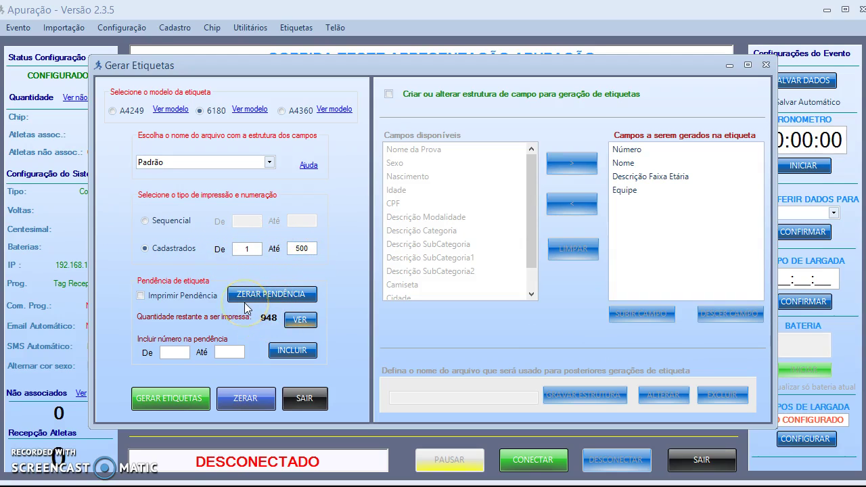
- Enable Imprimir Pendência, try to generate labels with the pending inclusion range 501 to 2000, and set the Cadastrados range to 501–2000
left_click(141, 296)
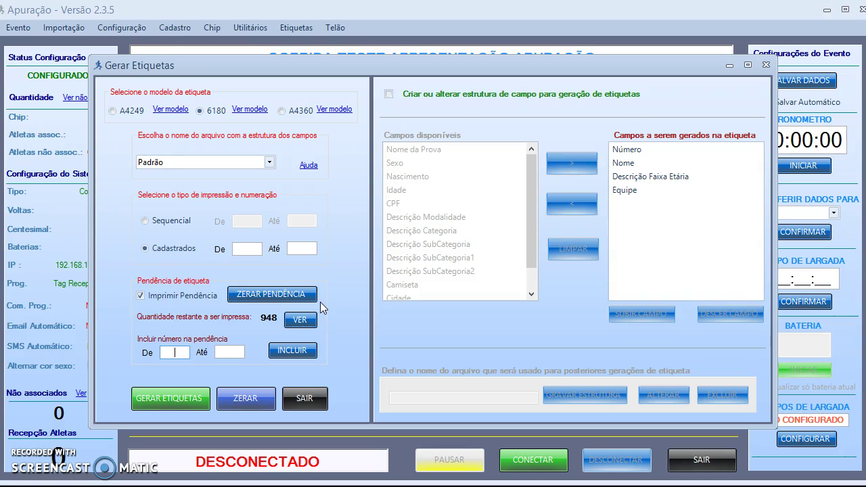
left_click(230, 351)
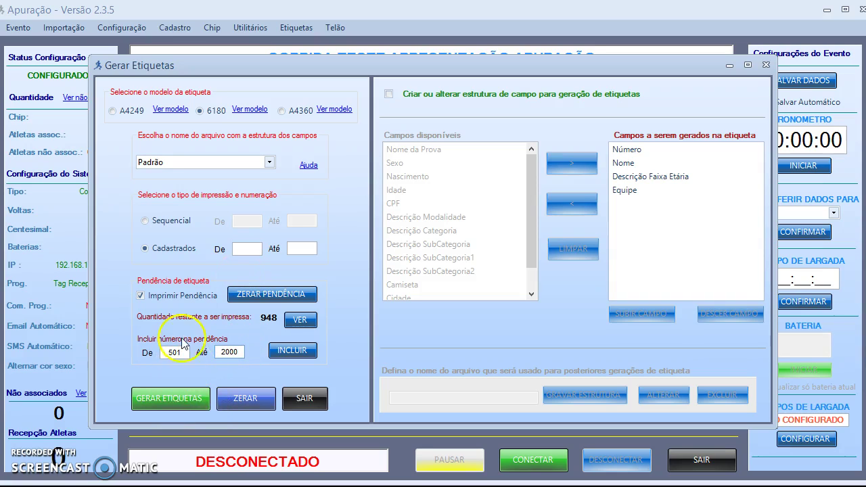
left_click(189, 405)
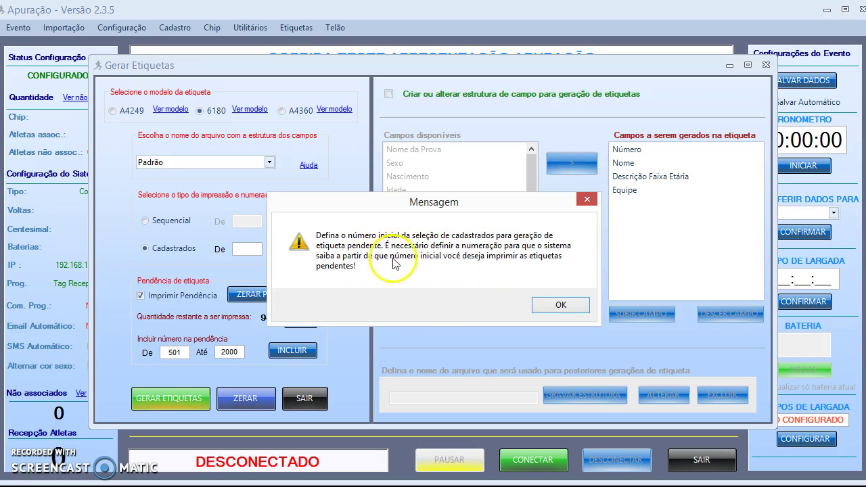
left_click(561, 305)
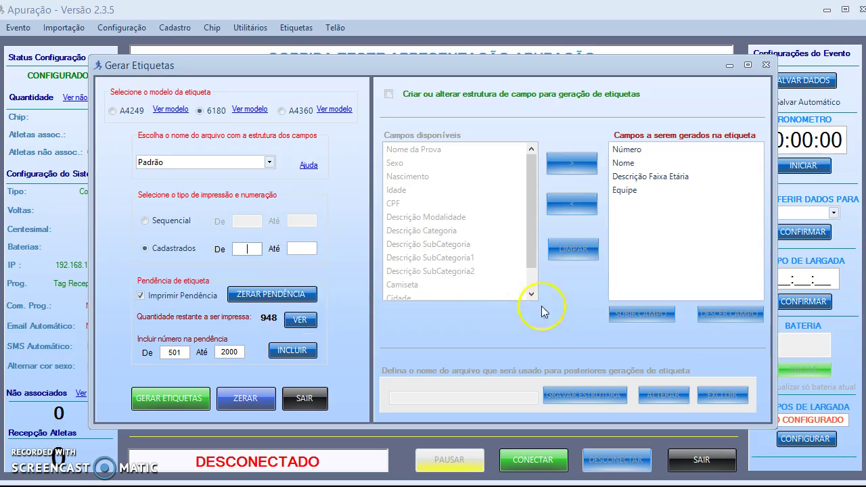
left_click(296, 249)
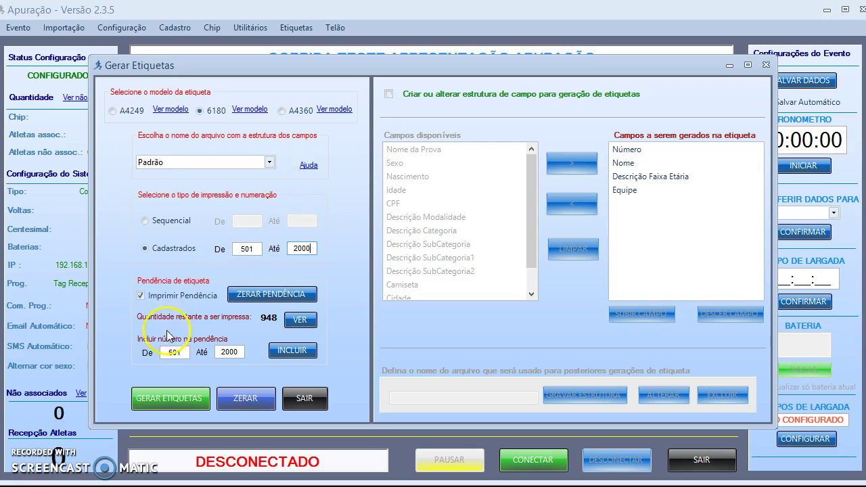
- Include only number 500 in the pending labels, using 500 as both the start and end of the range
left_click(175, 352)
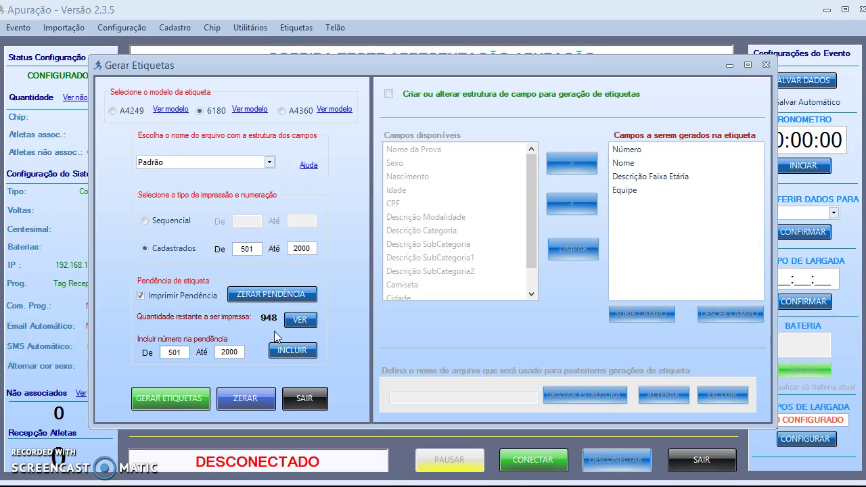
key("BackSpace")
key("BackSpace")
key("BackSpace")
type("500")
double_click(230, 352)
type("2")
key("BackSpace")
type("500")
left_click(290, 352)
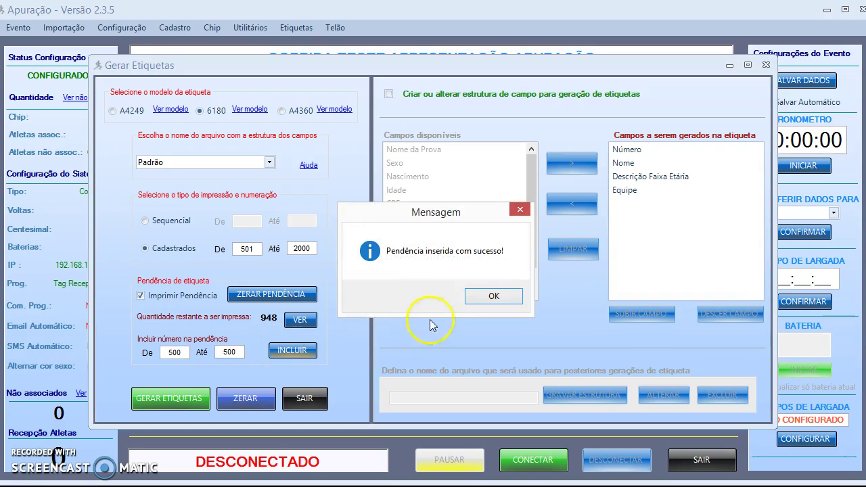
left_click(498, 296)
- Generate the pending labels for registered athletes from 500 to 600, close the preview and confirm that printing succeeded
left_click(261, 250)
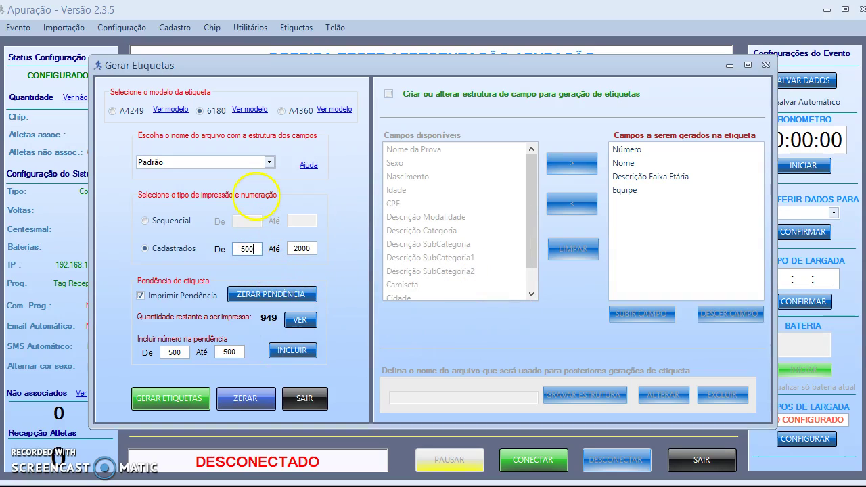
left_click(315, 249)
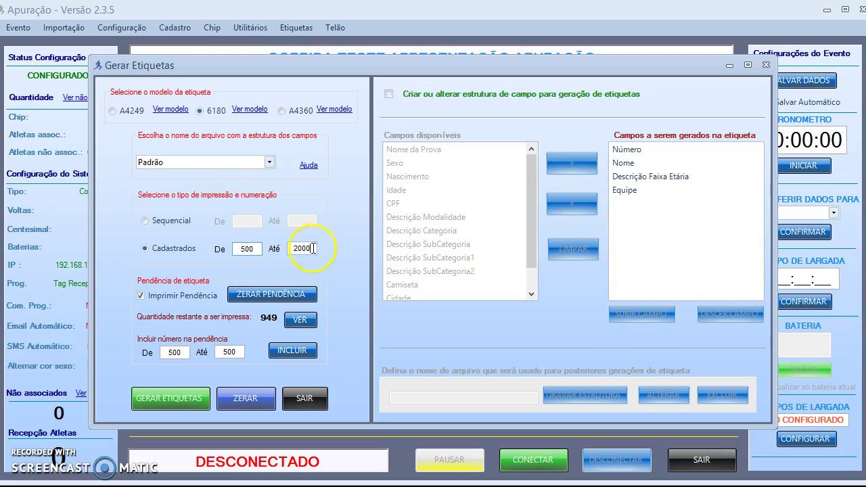
key("BackSpace")
key("BackSpace")
key("BackSpace")
key("BackSpace")
type("600")
left_click(174, 398)
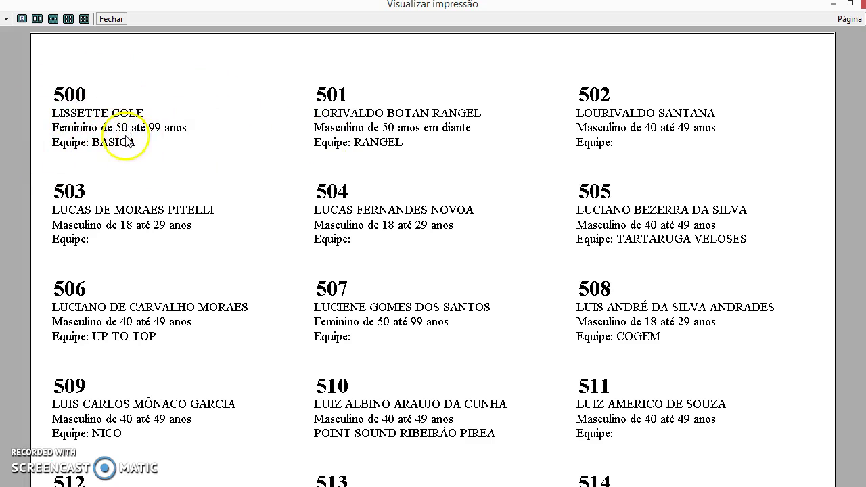
left_click(109, 19)
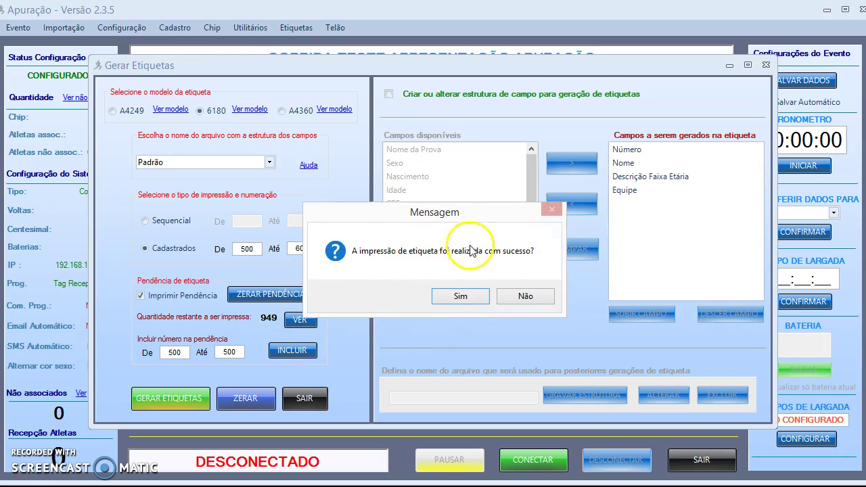
left_click(460, 297)
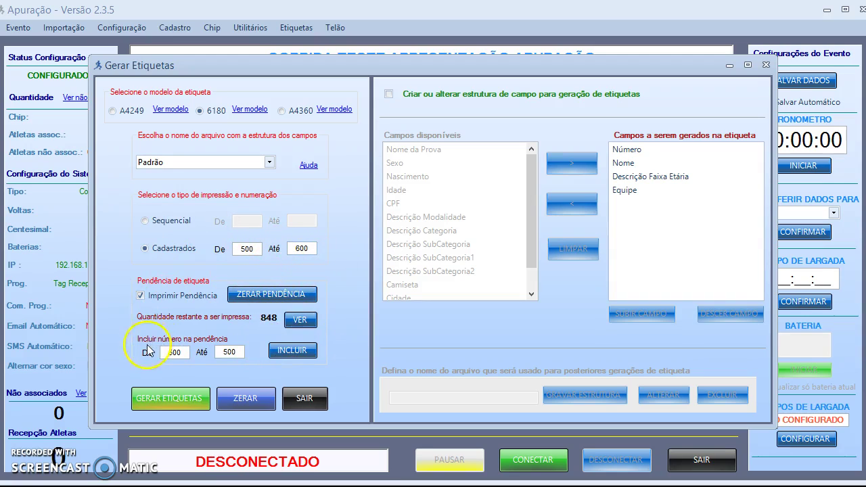
- Turn off pending-label printing, enable creating or altering the field structure and clear all the chosen label fields
left_click(142, 297)
left_click(566, 166)
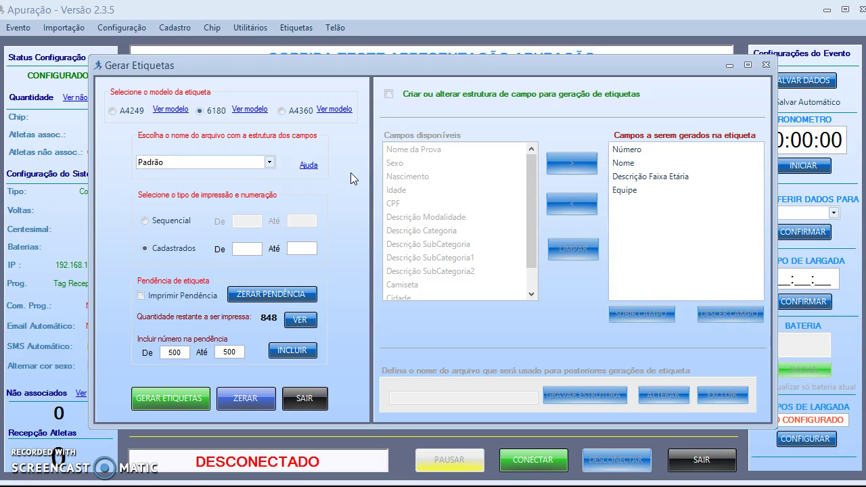
left_click(390, 94)
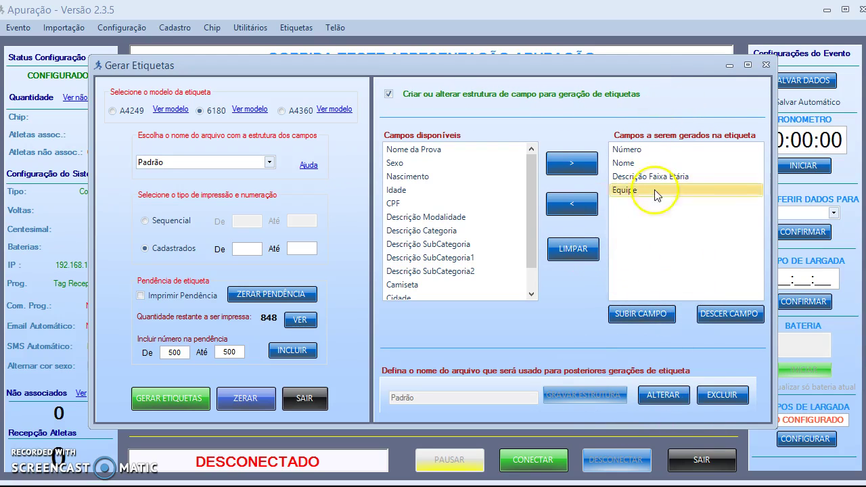
left_click(580, 252)
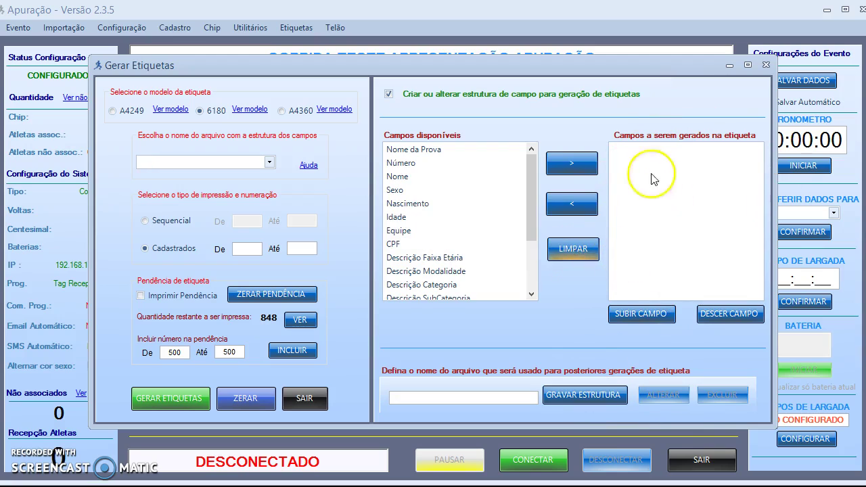
- Add the fields Número, Nome and Sexo to the label, in that order
left_click(457, 151)
left_click(403, 163)
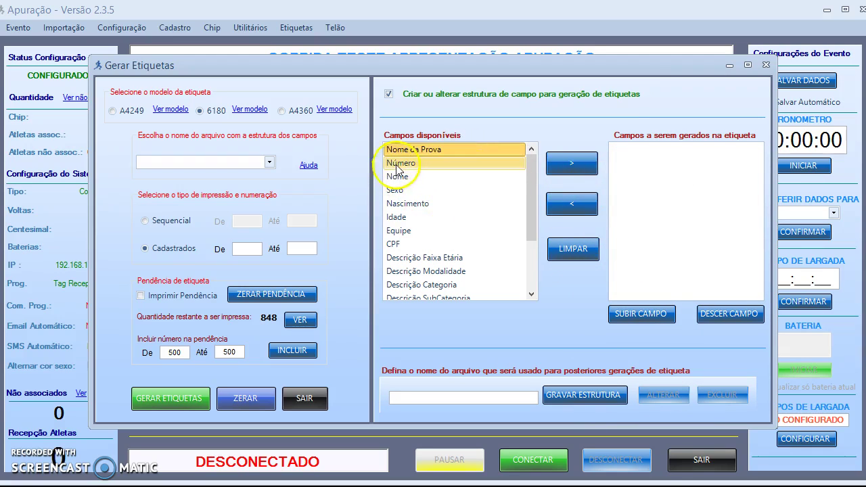
left_click(433, 150)
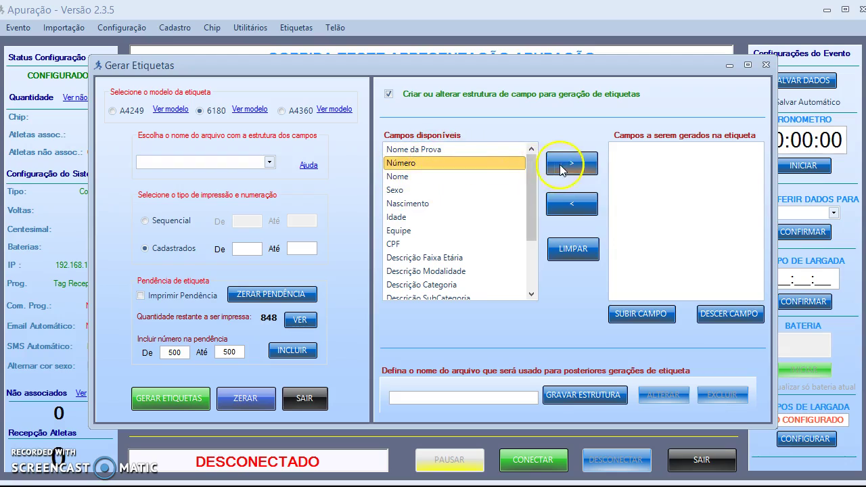
left_click(567, 162)
left_click(472, 169)
left_click(559, 163)
left_click(474, 168)
left_click(550, 167)
- Add the fields Nascimento, Equipe and CPF to the label after Sexo
left_click(413, 166)
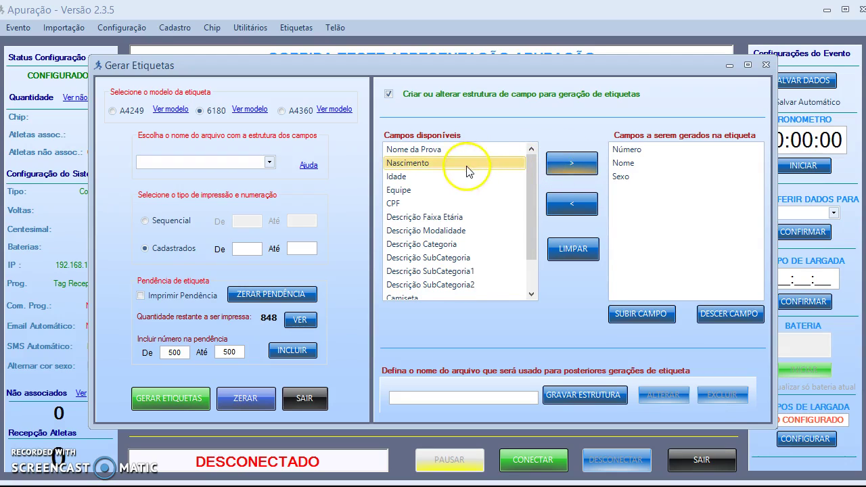
left_click(562, 159)
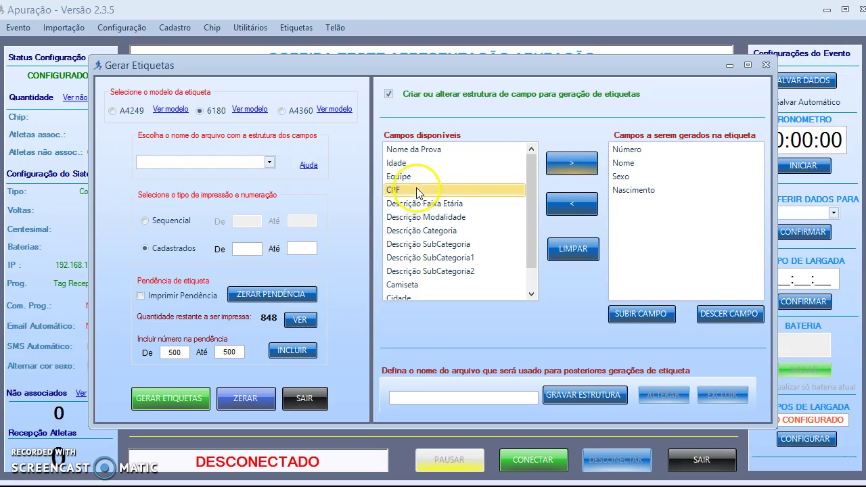
left_click(470, 172)
left_click(562, 164)
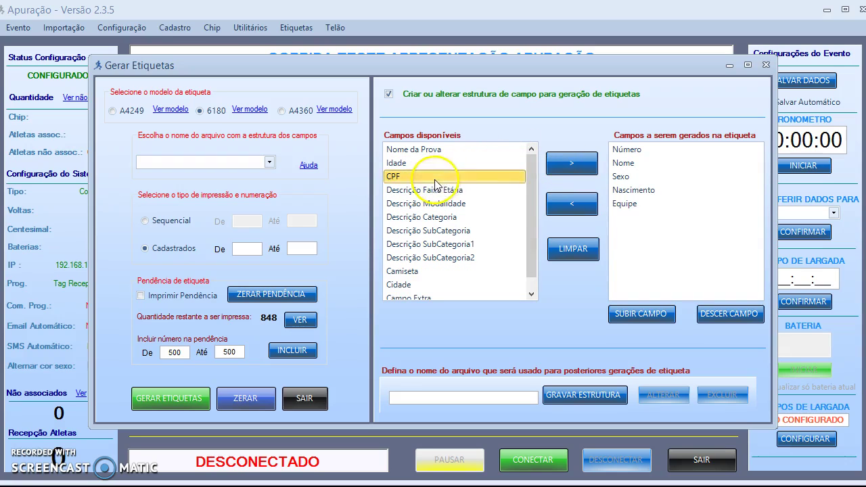
left_click(563, 168)
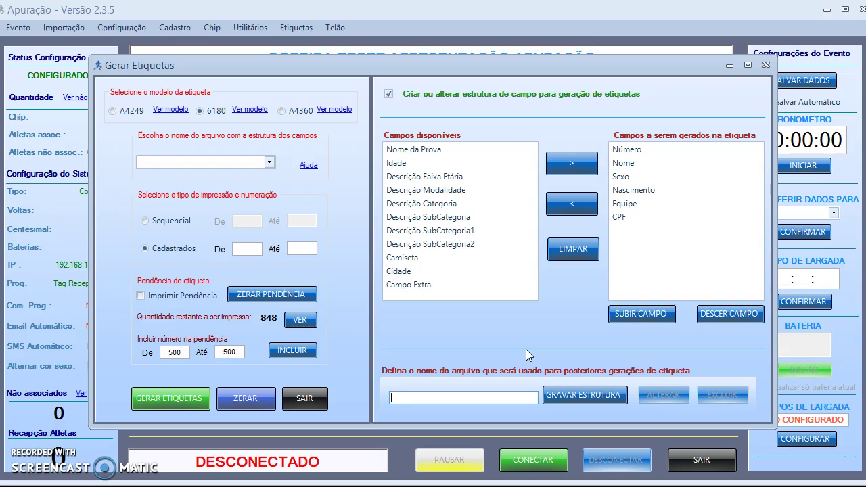
- Name the field structure Etiqueta 1 and try to save it with the six chosen fields
type("Etiqueta 1")
left_click(572, 396)
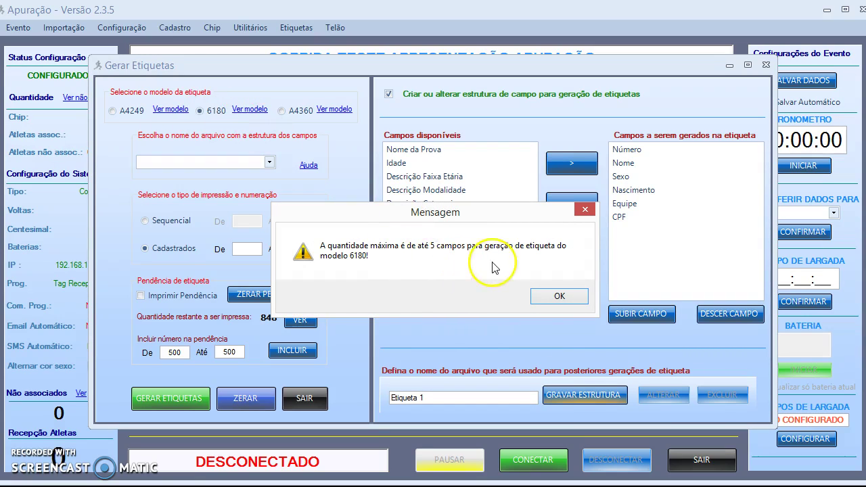
left_click(554, 297)
- Remove CPF from the label fields and save the Etiqueta 1 structure
left_click(621, 217)
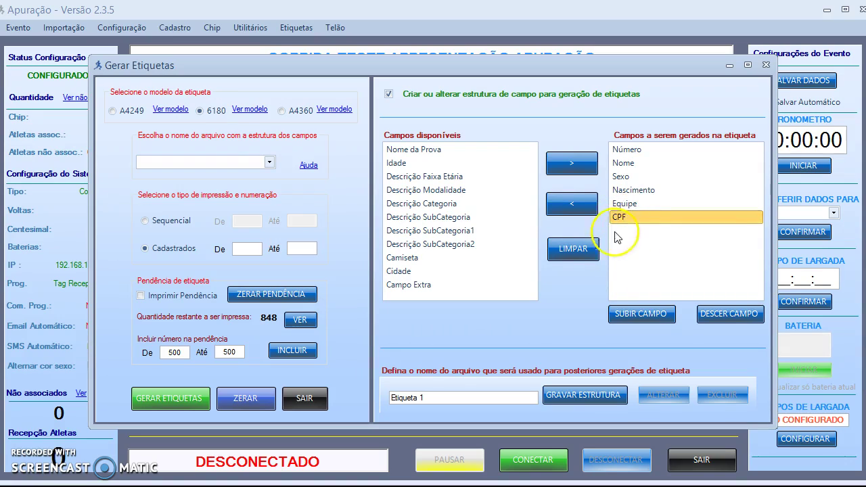
left_click(567, 213)
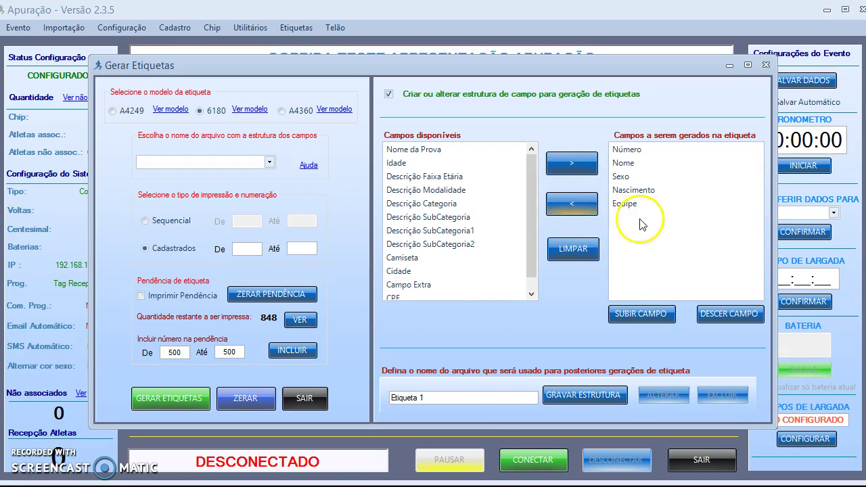
left_click(585, 396)
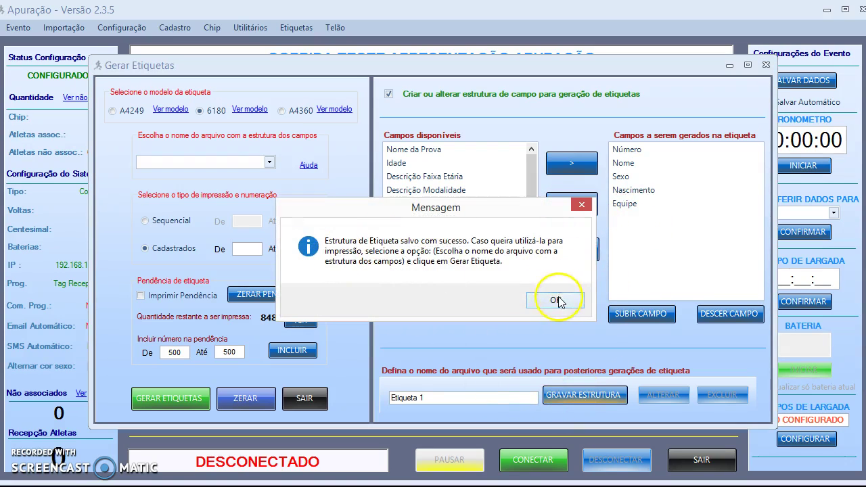
left_click(557, 301)
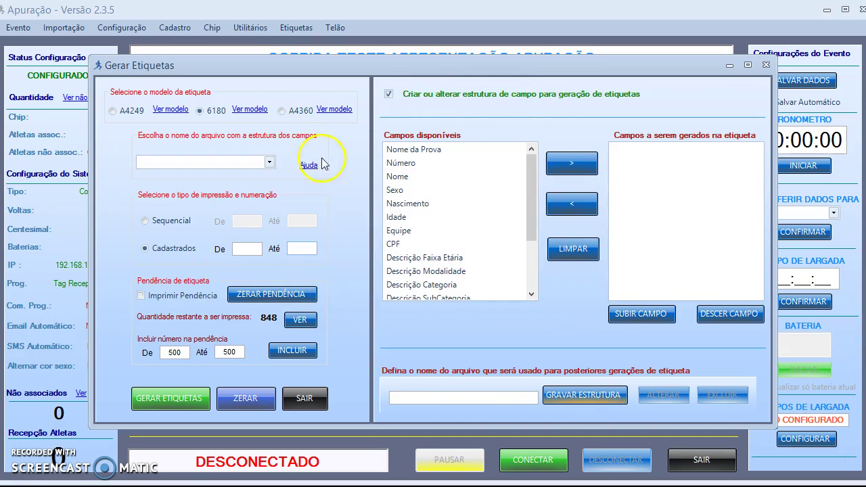
- Choose the Etiqueta 1 structure for pending-label printing and set the Cadastrados range to 500–700
left_click(270, 164)
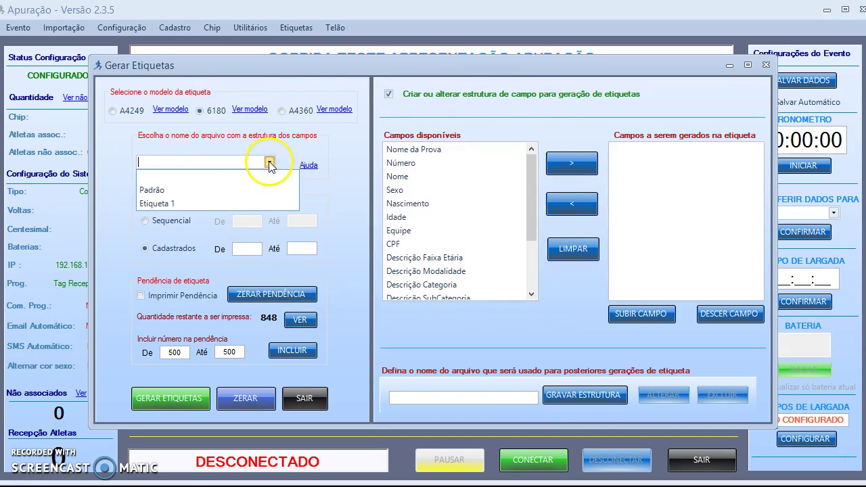
left_click(176, 206)
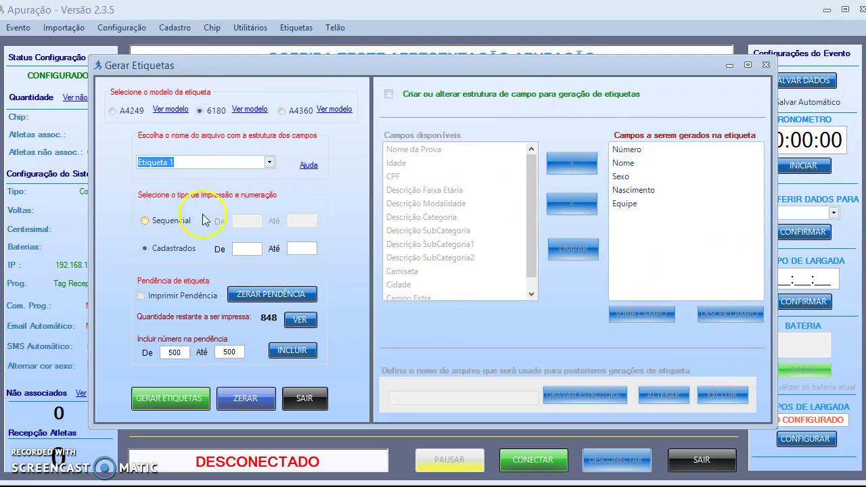
left_click(242, 250)
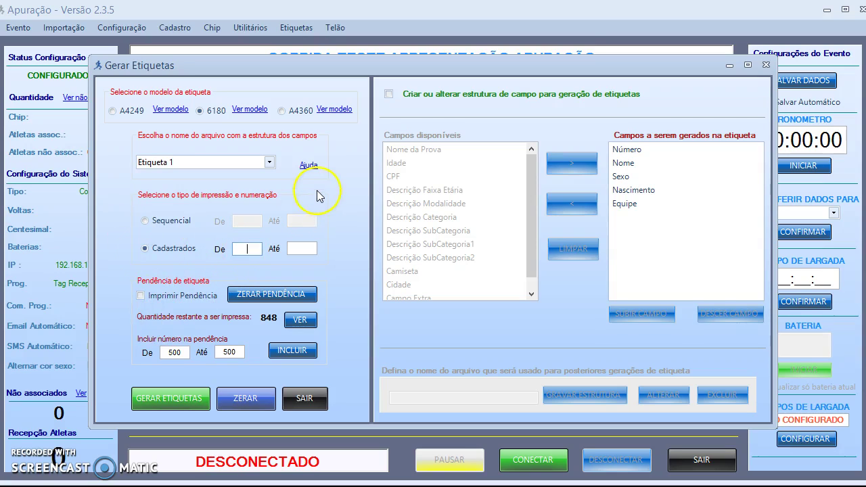
left_click(315, 192)
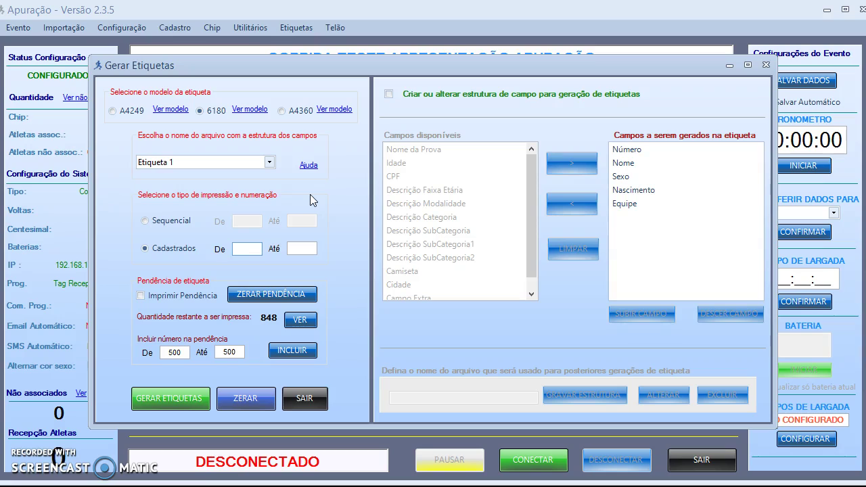
type("500")
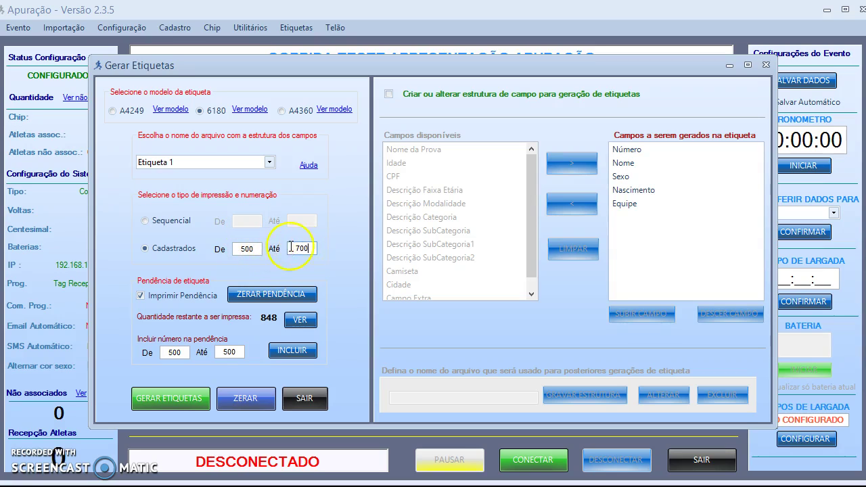
- Generate the pending labels with the Etiqueta 1 structure, close the preview and confirm that printing succeeded
left_click(177, 400)
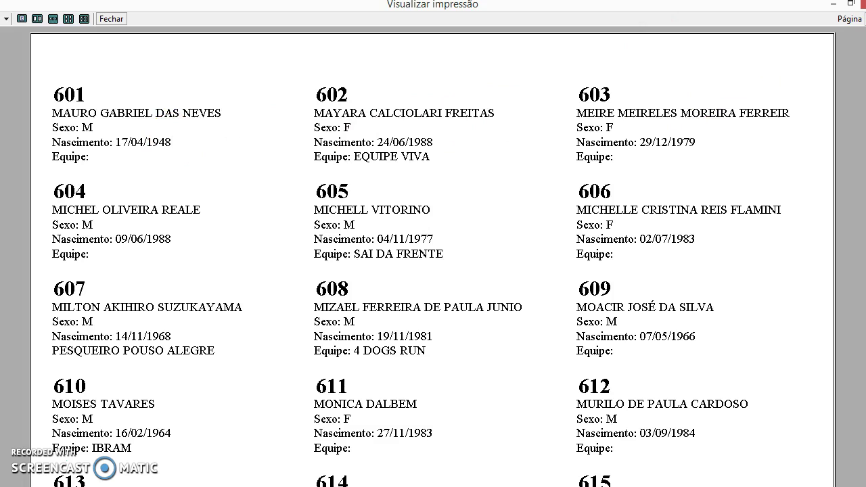
left_click(112, 19)
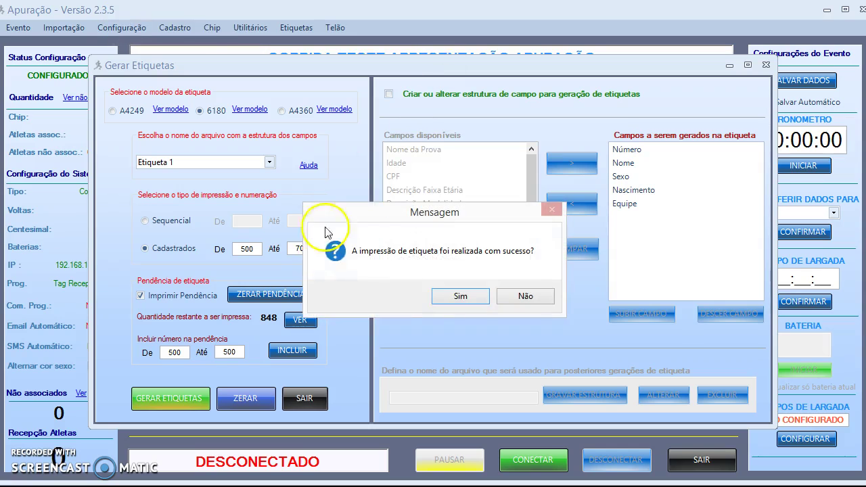
left_click(462, 298)
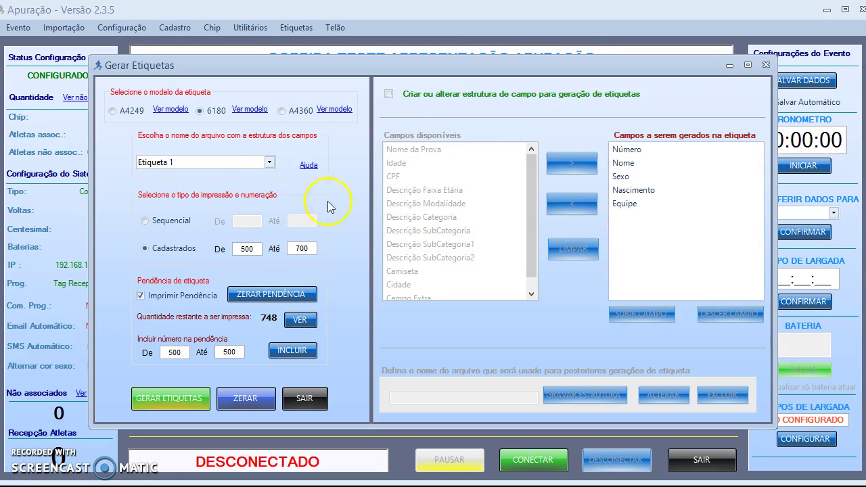
left_click(390, 95)
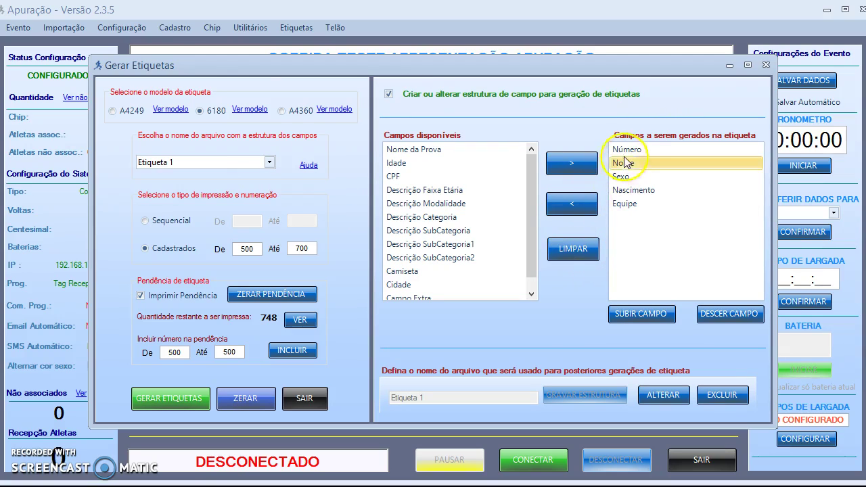
left_click(281, 112)
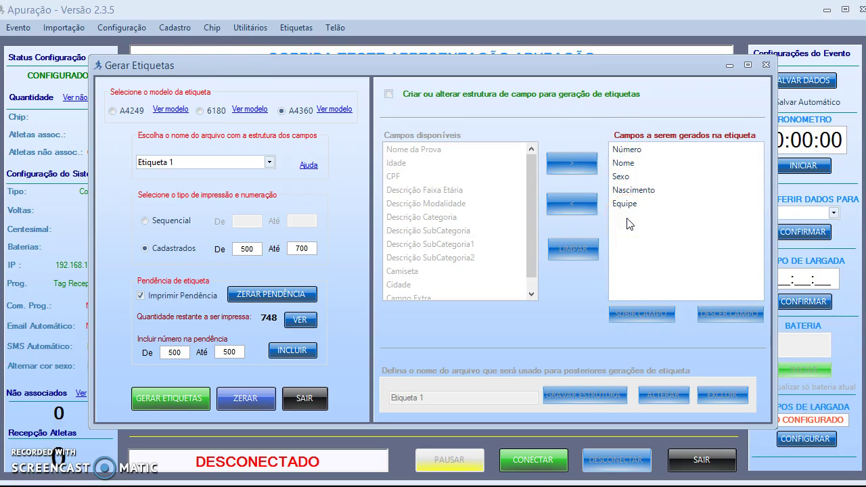
left_click(201, 111)
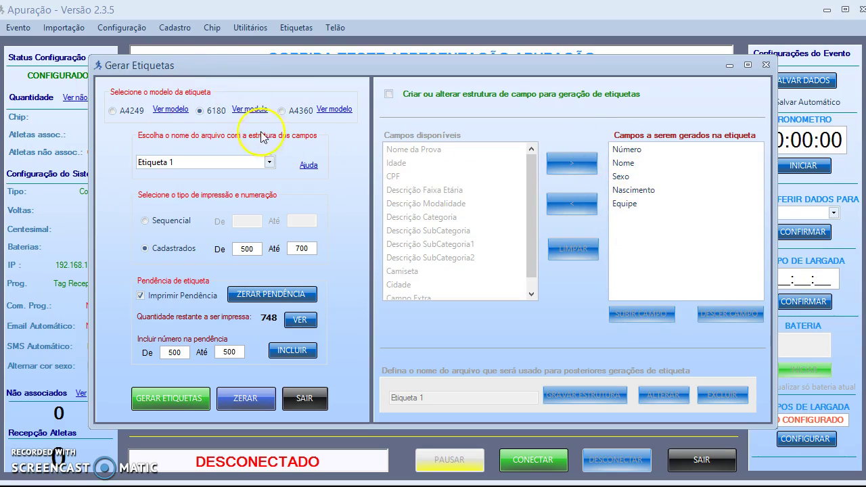
- Enable field structure editing, clear the label fields and add Número, Equipe and Descrição Faixa Etária
left_click(389, 94)
left_click(569, 248)
left_click(439, 191)
left_click(434, 164)
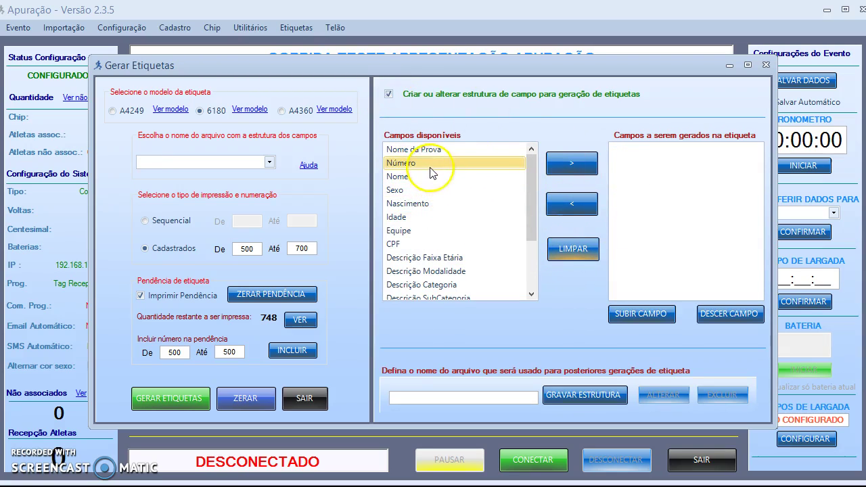
left_click(559, 166)
left_click(395, 216)
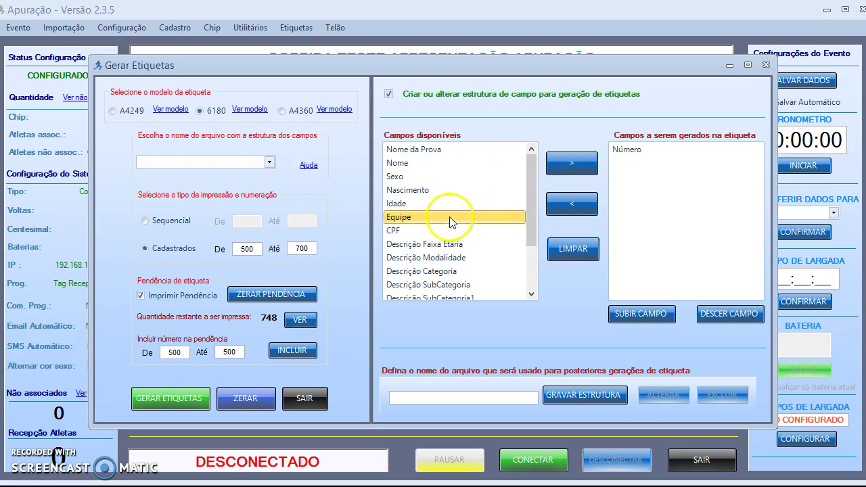
left_click(562, 171)
left_click(420, 230)
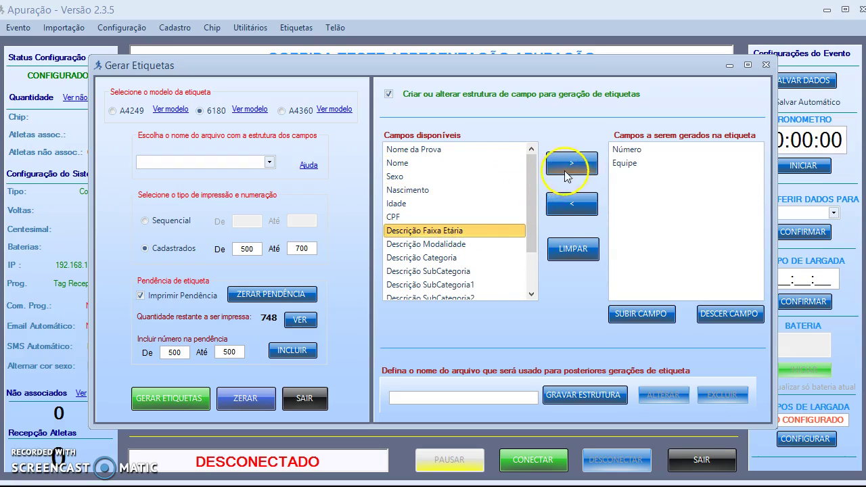
left_click(569, 167)
left_click(460, 244)
- Name the new field structure Etiqueta 2 and save it
left_click(466, 396)
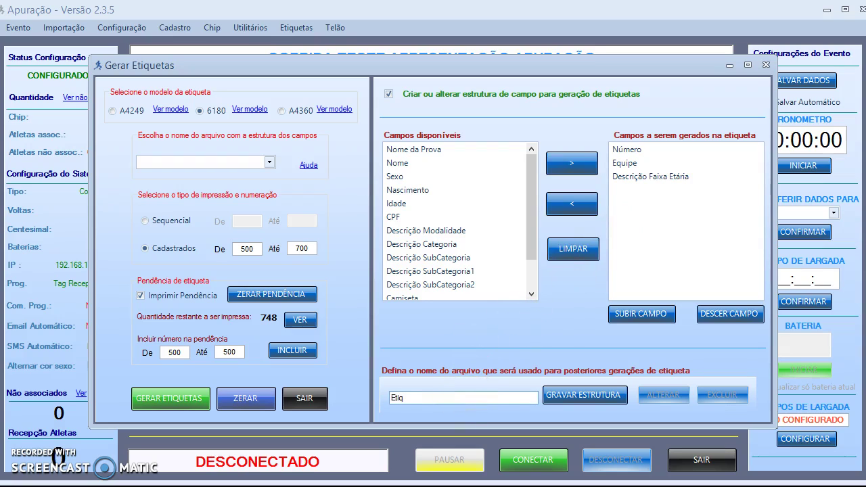
type("Etiqueta 2")
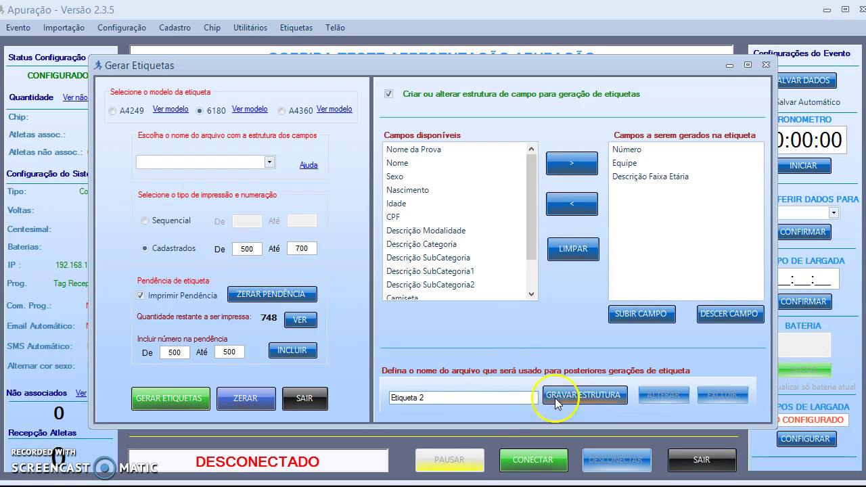
left_click(566, 396)
left_click(556, 300)
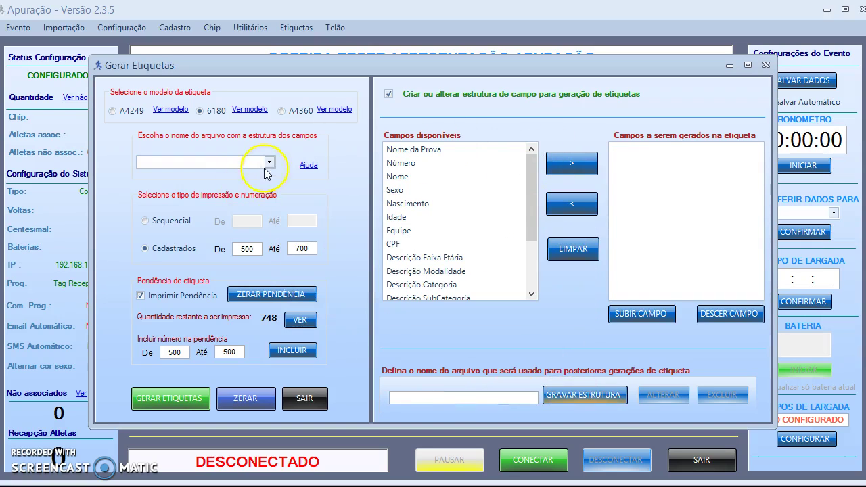
- Load the Etiqueta 2 structure for editing and add the Sexo and Idade fields to it
left_click(269, 164)
left_click(238, 215)
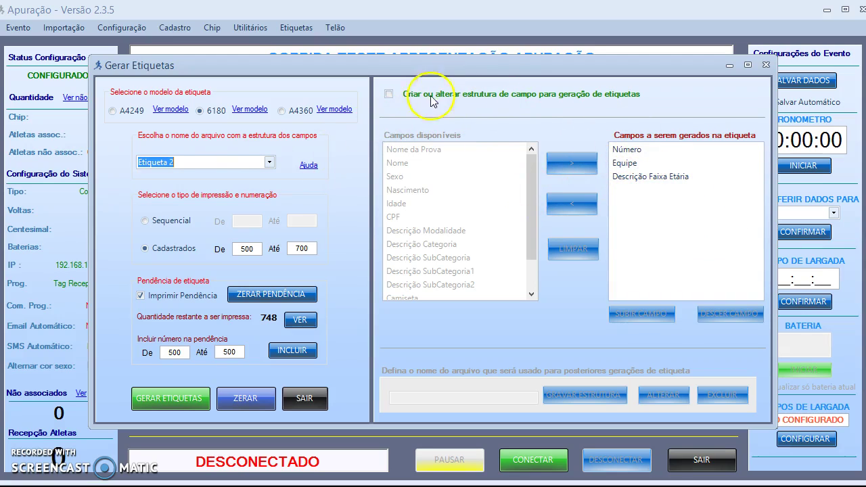
left_click(390, 95)
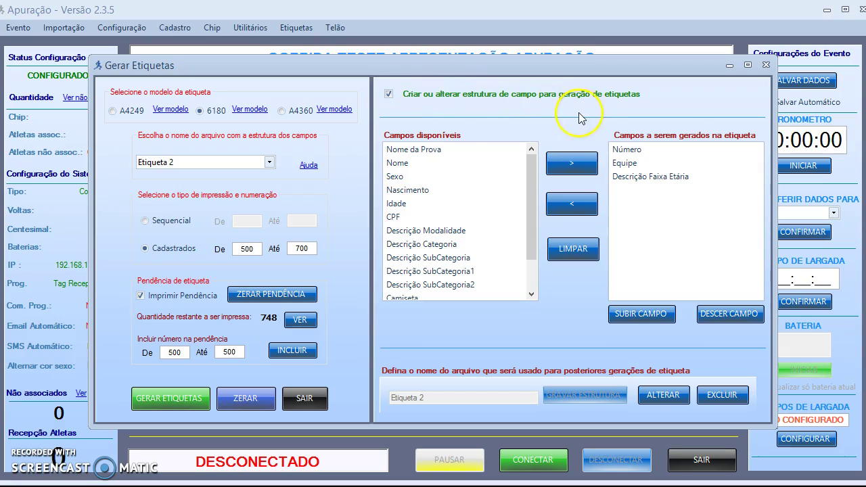
left_click(652, 152)
left_click(653, 177)
left_click(654, 165)
left_click(635, 179)
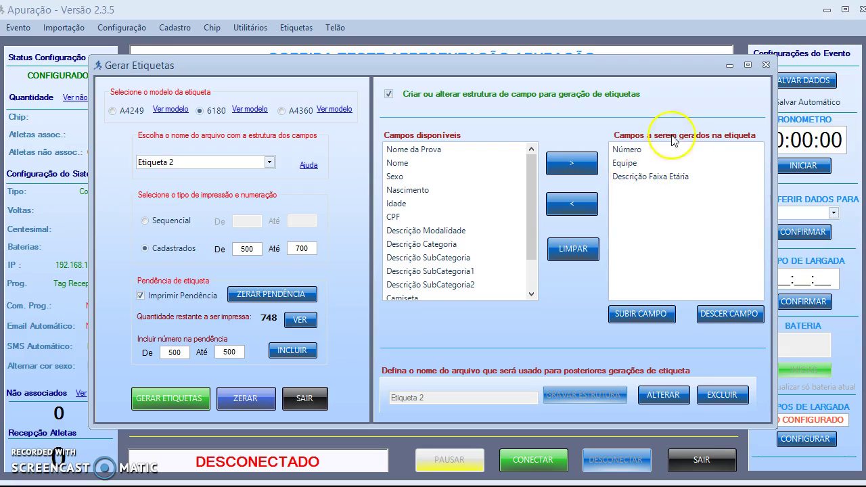
left_click(397, 177)
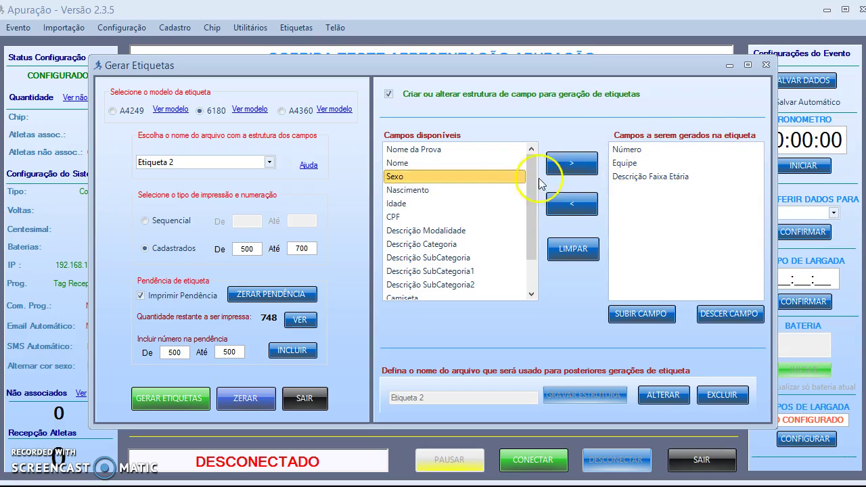
left_click(572, 163)
left_click(436, 191)
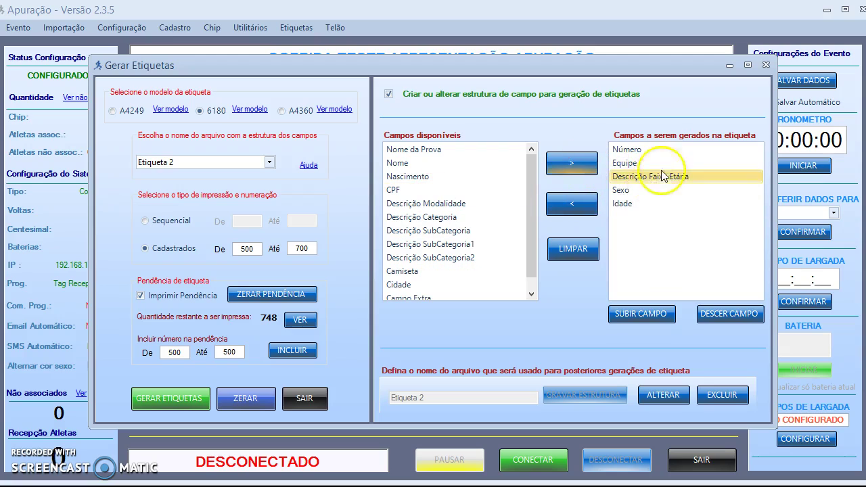
- Move Idade between Equipe and Descrição Faixa Etária and save the altered Etiqueta 2 structure
left_click(623, 203)
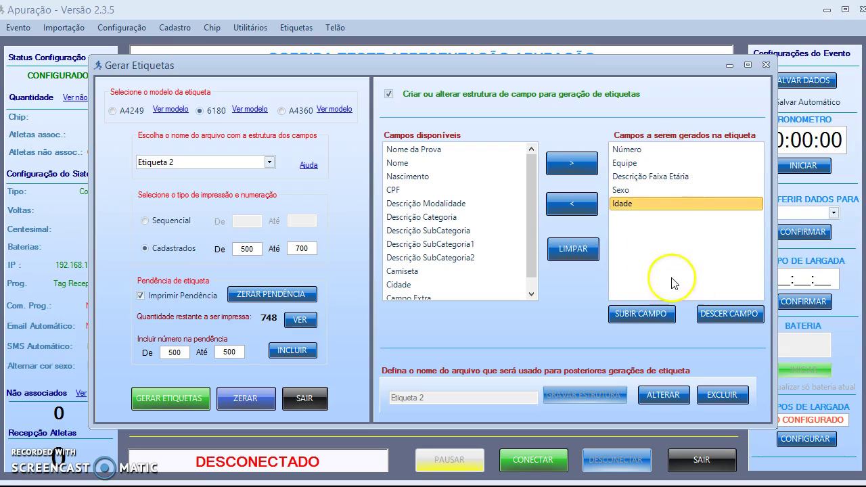
left_click(647, 320)
left_click(670, 315)
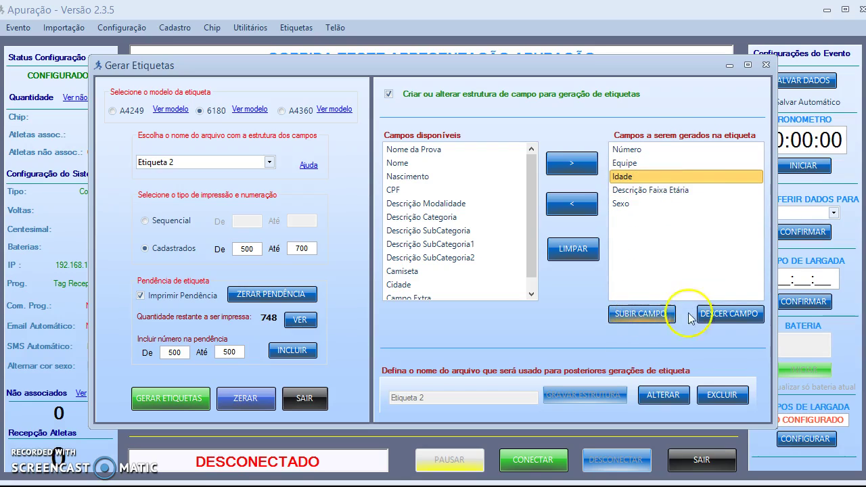
left_click(717, 313)
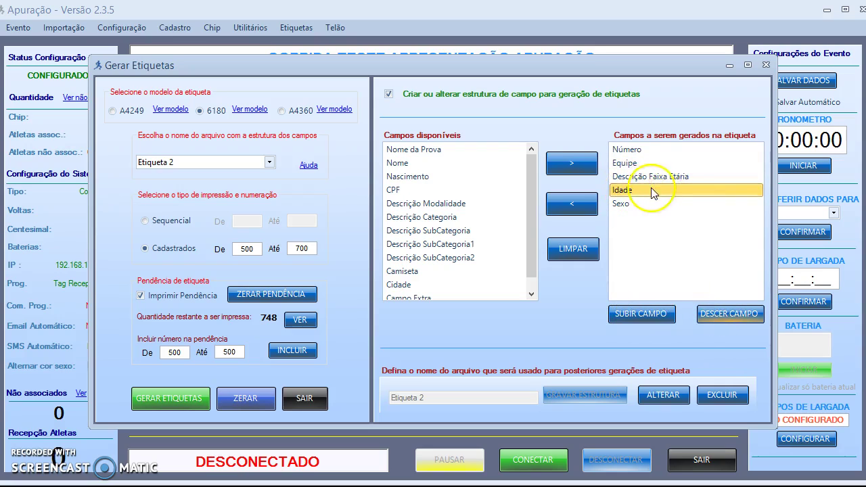
left_click(646, 316)
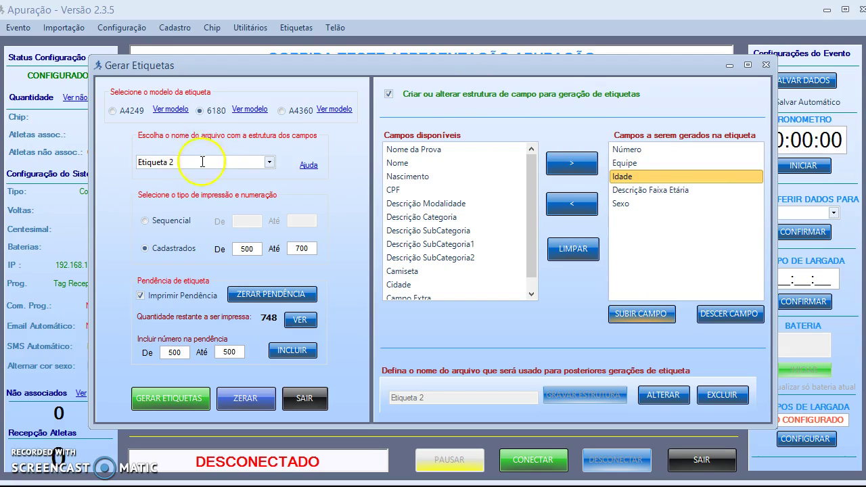
left_click(674, 395)
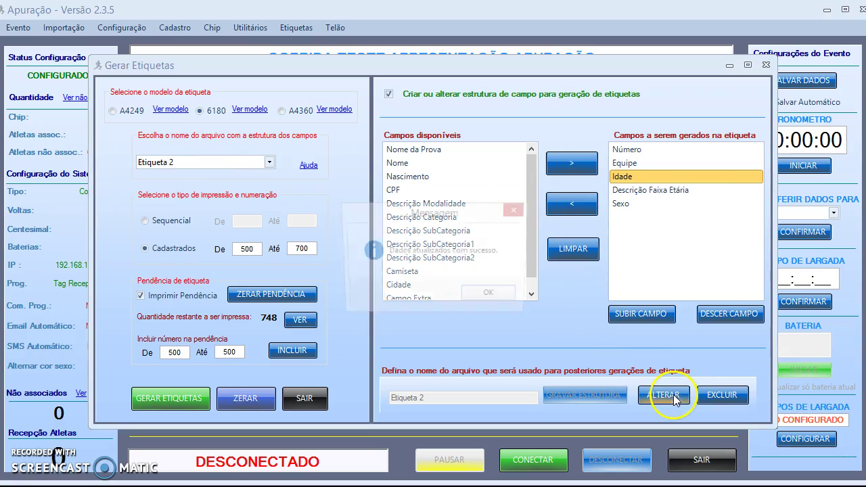
left_click(492, 296)
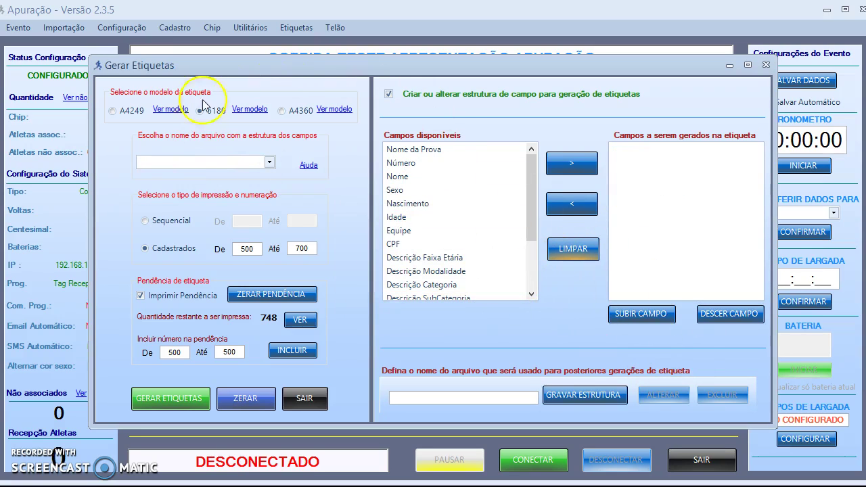
- Choose the Etiqueta 2 structure for printing and set the end of the Cadastrados range to 800
left_click(270, 163)
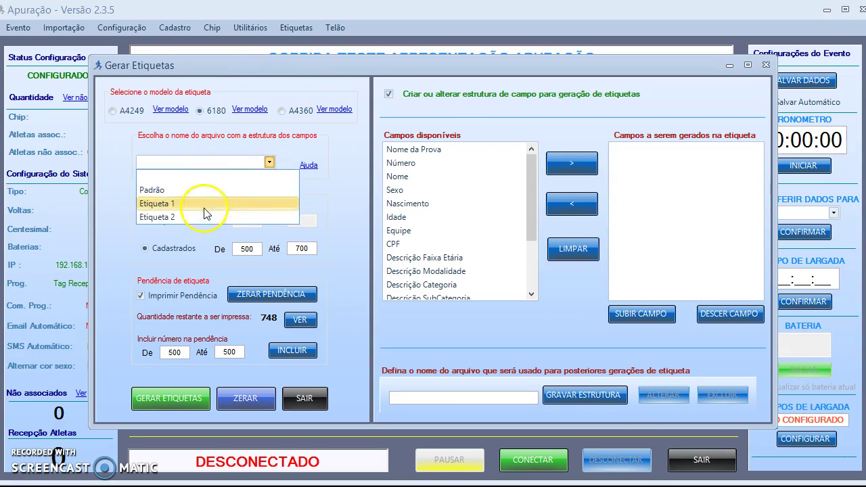
left_click(175, 217)
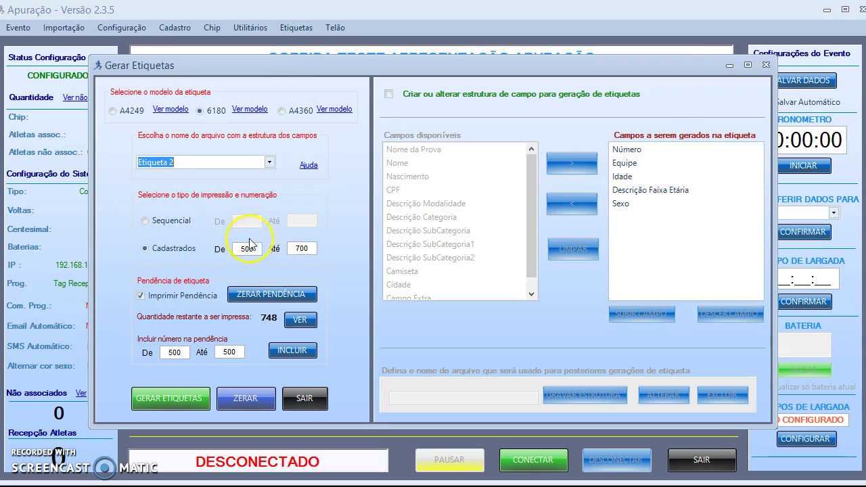
left_click(309, 248)
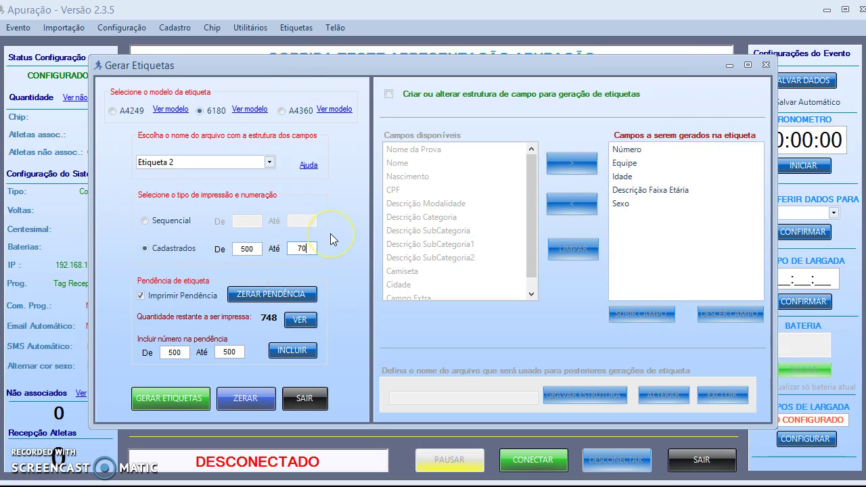
type("800")
- Generate the pending labels with the Etiqueta 2 structure, close the preview and confirm that printing succeeded
left_click(188, 396)
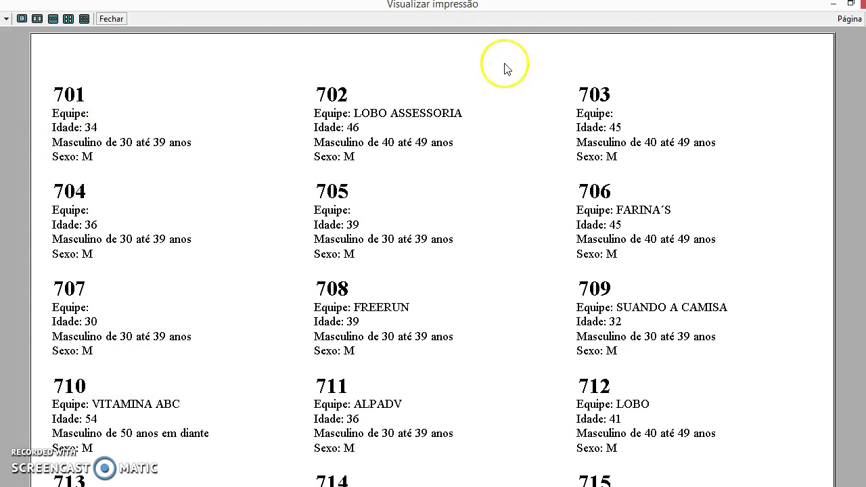
left_click(112, 21)
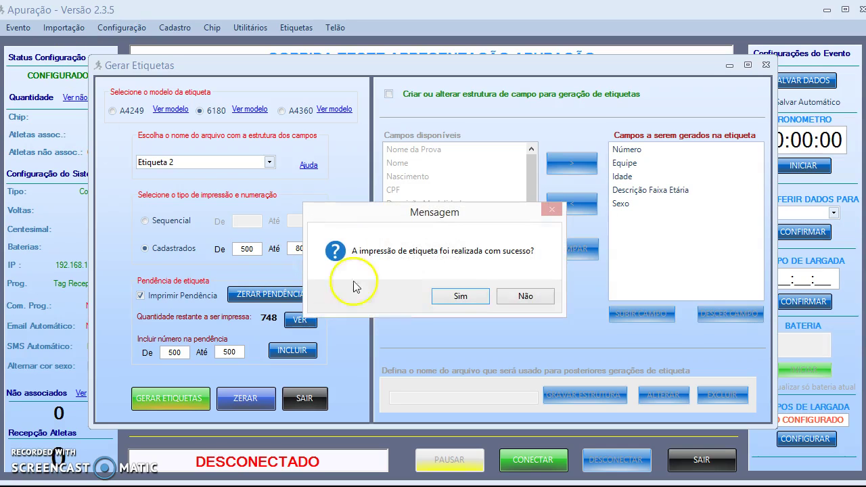
left_click(458, 295)
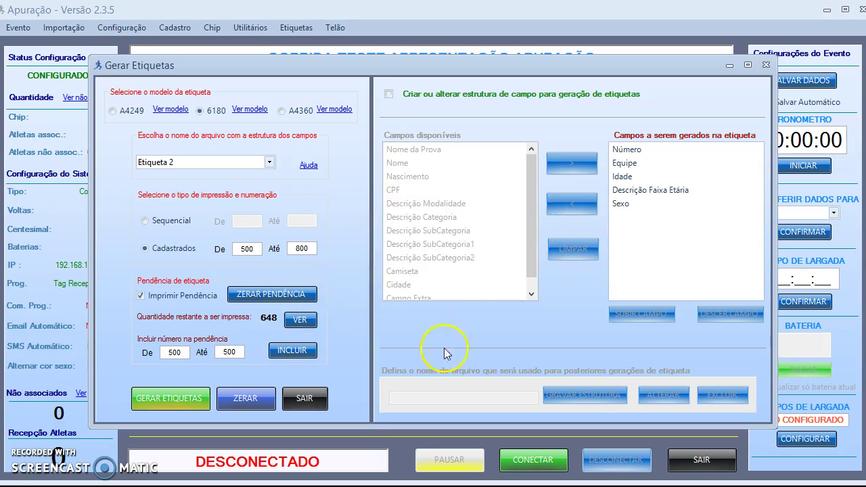
- Zero all pending labels so every athlete's label counts as generated, and confirm
left_click(285, 295)
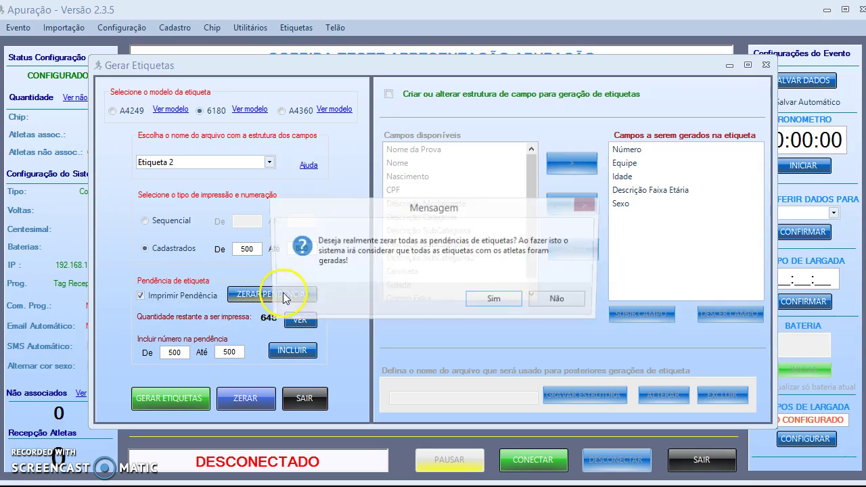
left_click(507, 298)
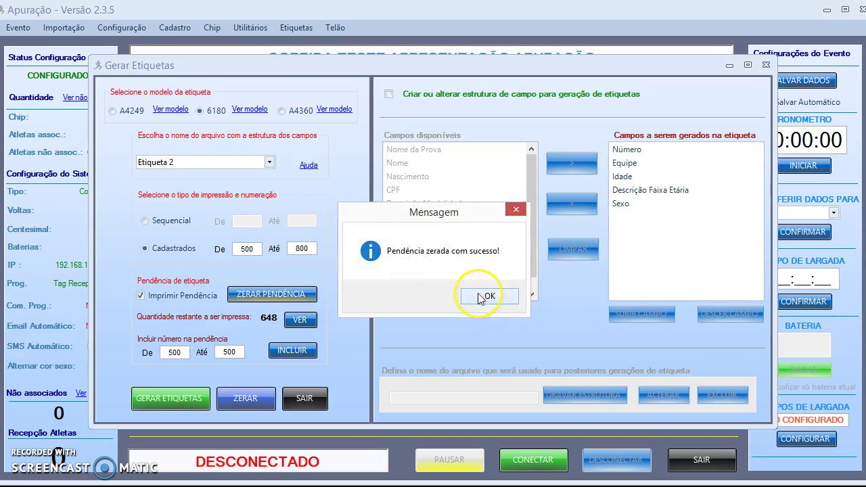
left_click(536, 294)
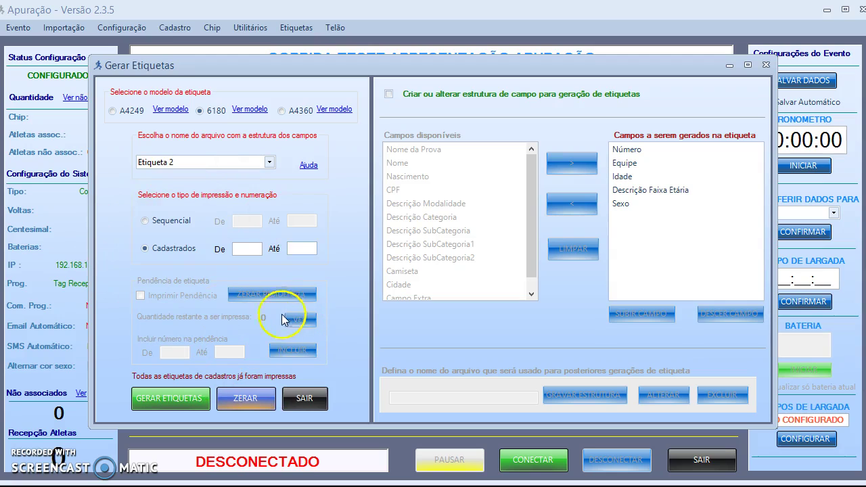
- Reset the label print record so no registered label counts as printed, and exit the label generator
left_click(245, 399)
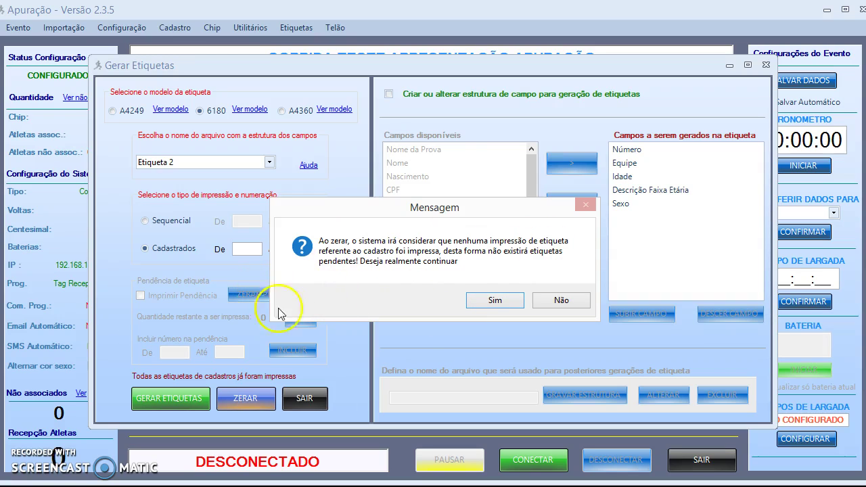
left_click(495, 300)
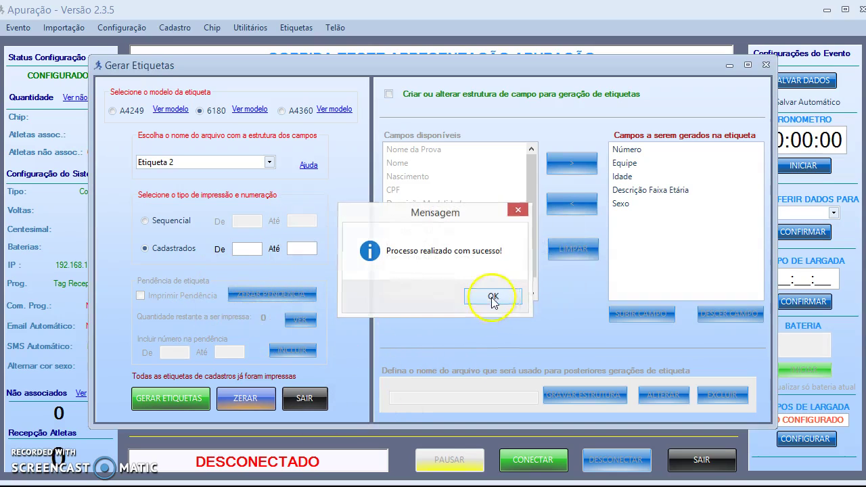
left_click(494, 296)
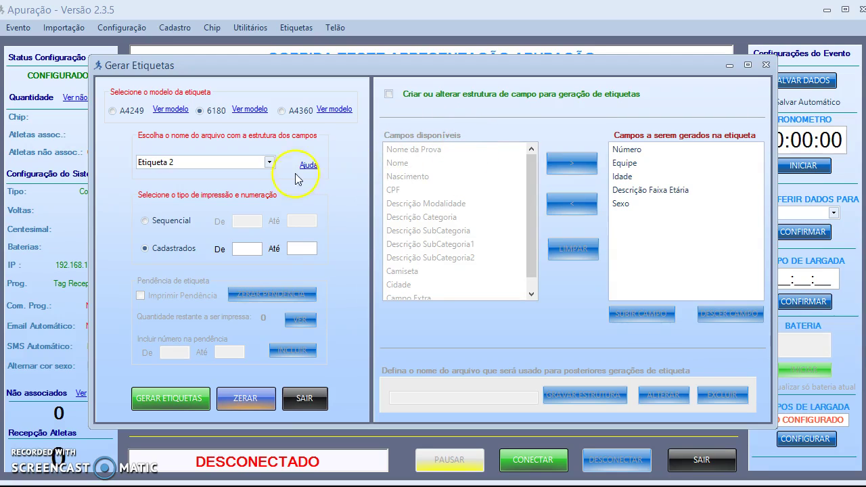
left_click(306, 399)
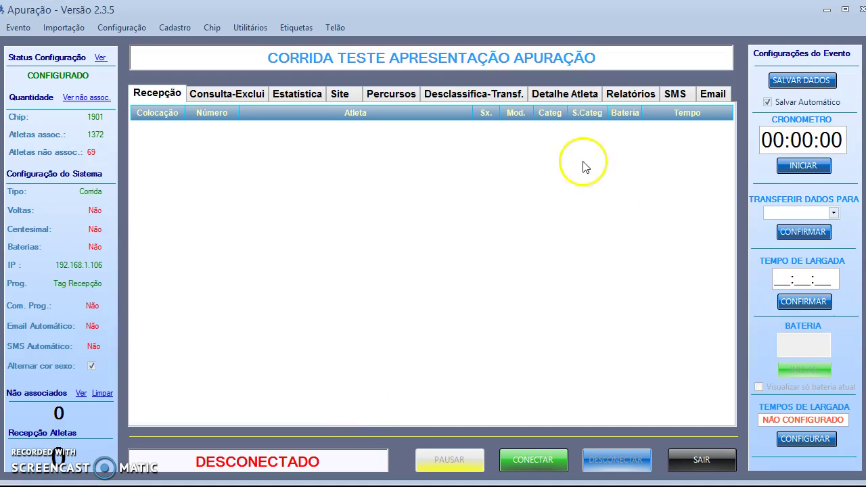